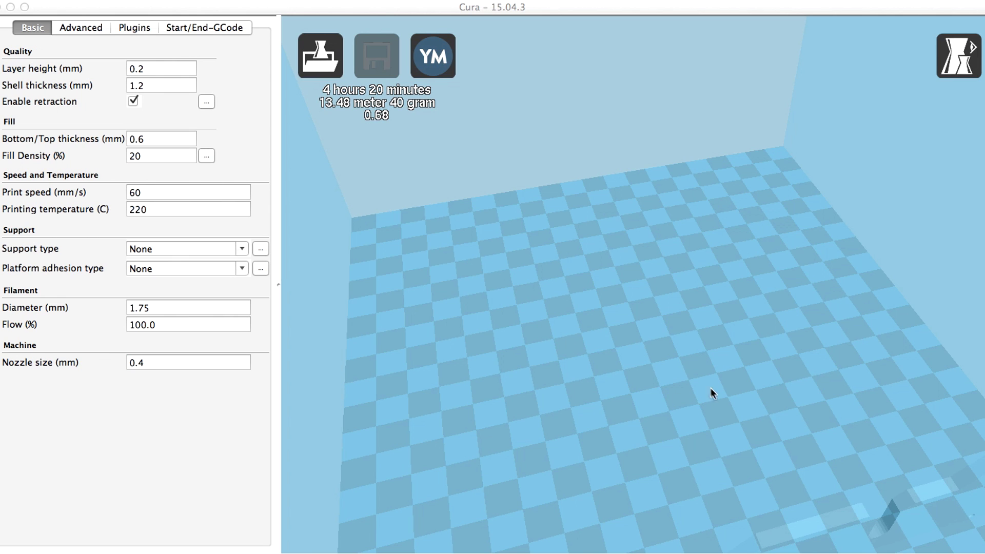
scroll(712, 398, "up", 1)
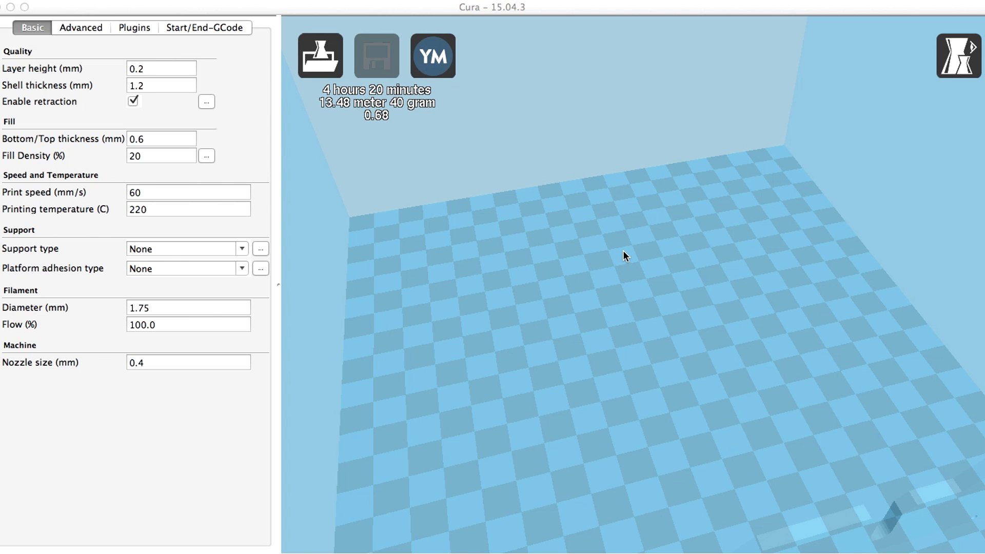
scroll(695, 407, "down", 10)
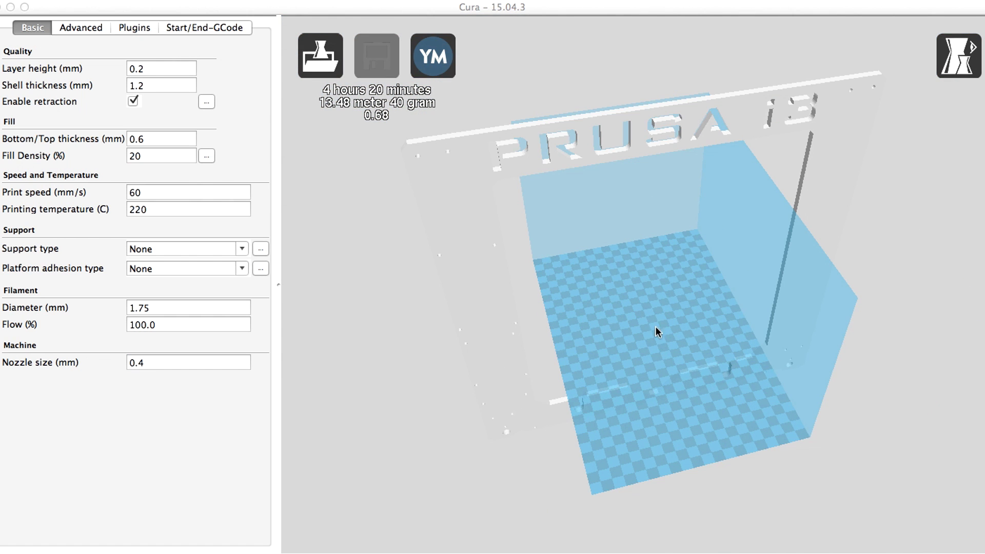
right_click_drag(663, 365, 653, 338)
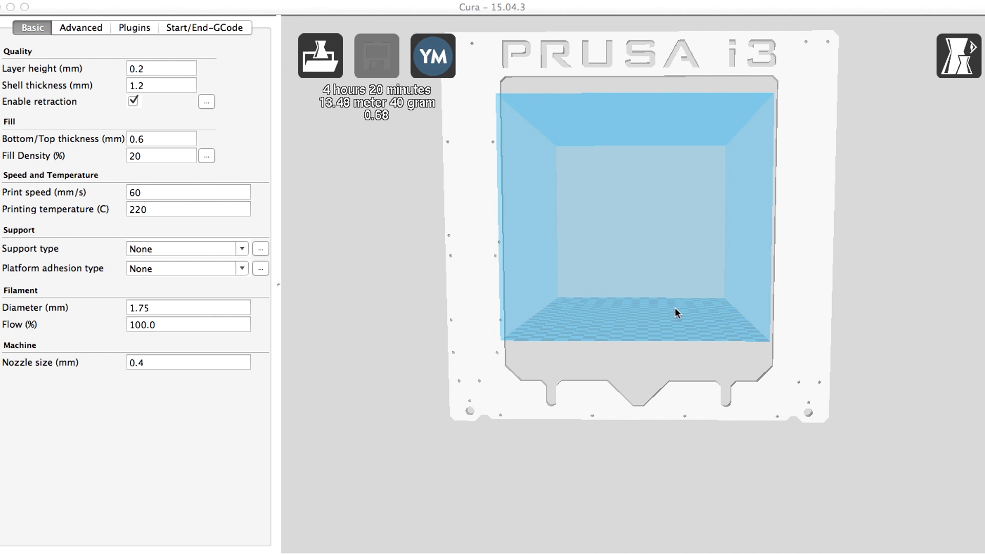
right_click_drag(701, 331, 694, 374)
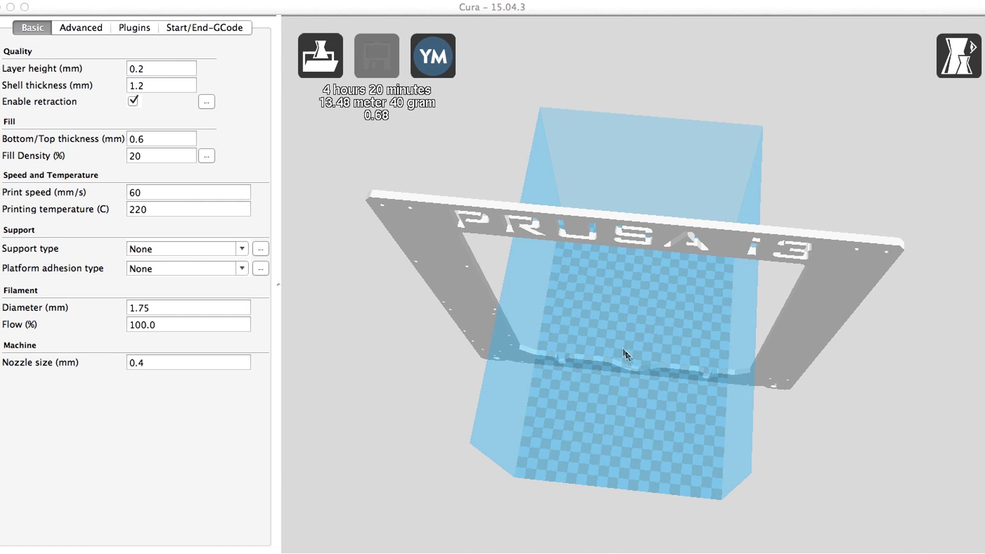
right_click_drag(662, 301, 660, 383)
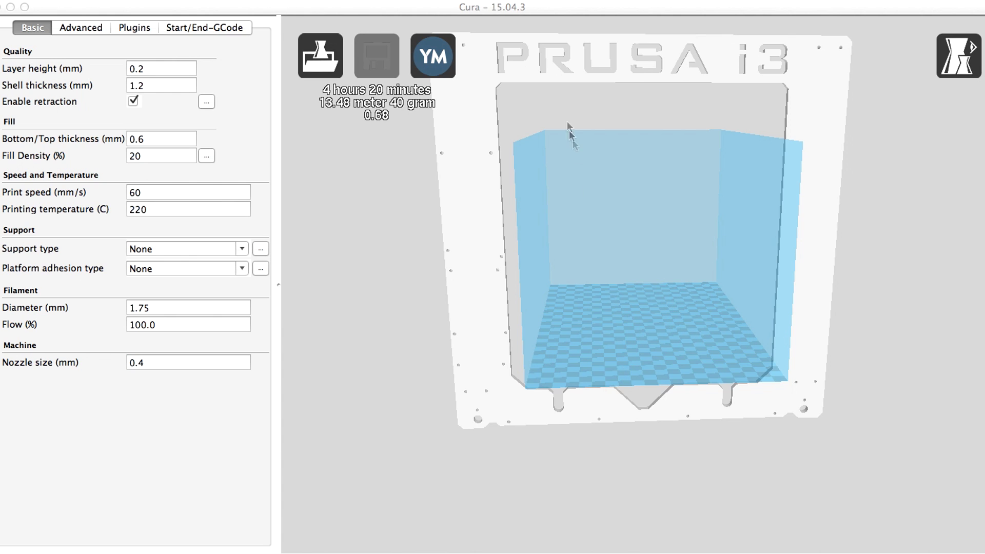
Step: Add a new machine with the configuration wizard, choosing Other as the machine kind and the predefined Hephestos_XL profile
left_click(559, 11)
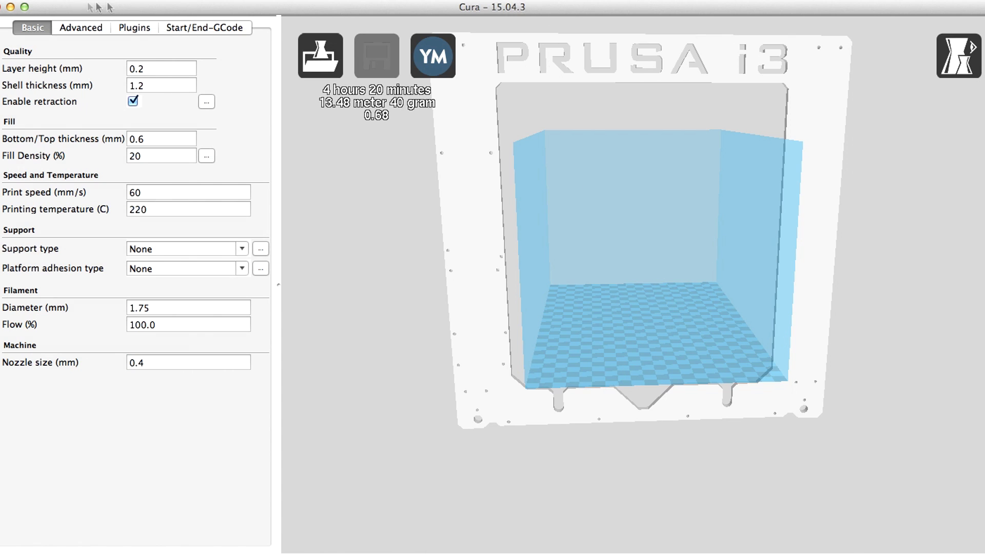
left_click(145, 0)
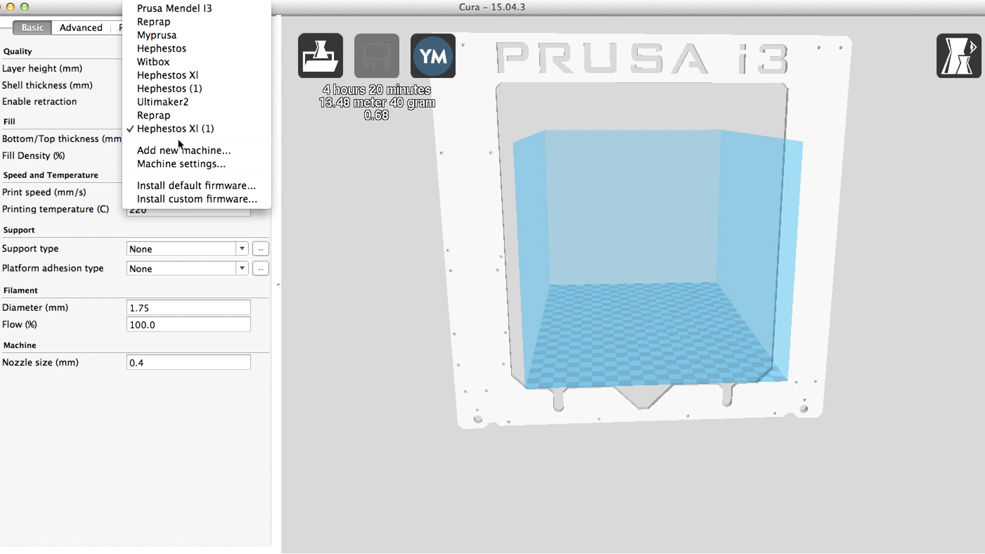
left_click(181, 149)
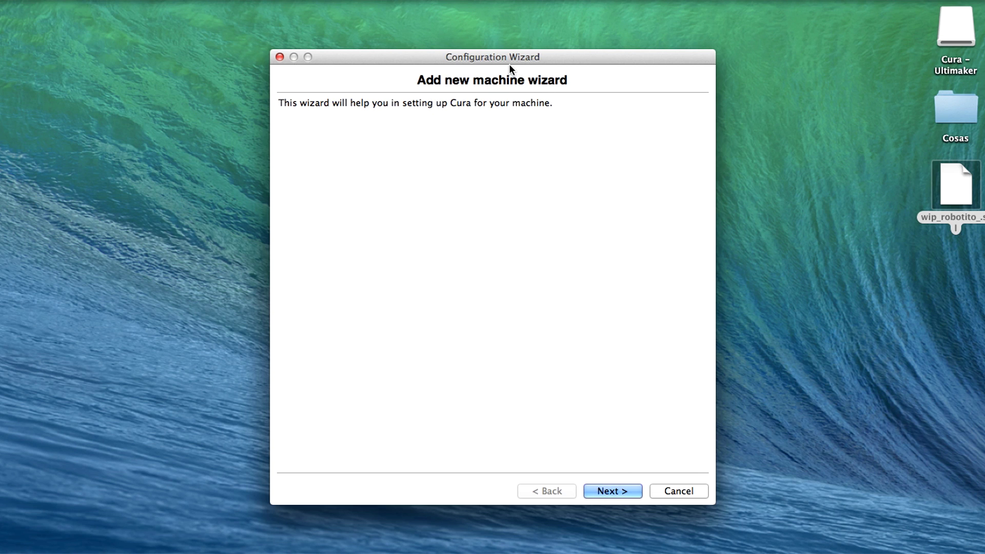
left_click(623, 490)
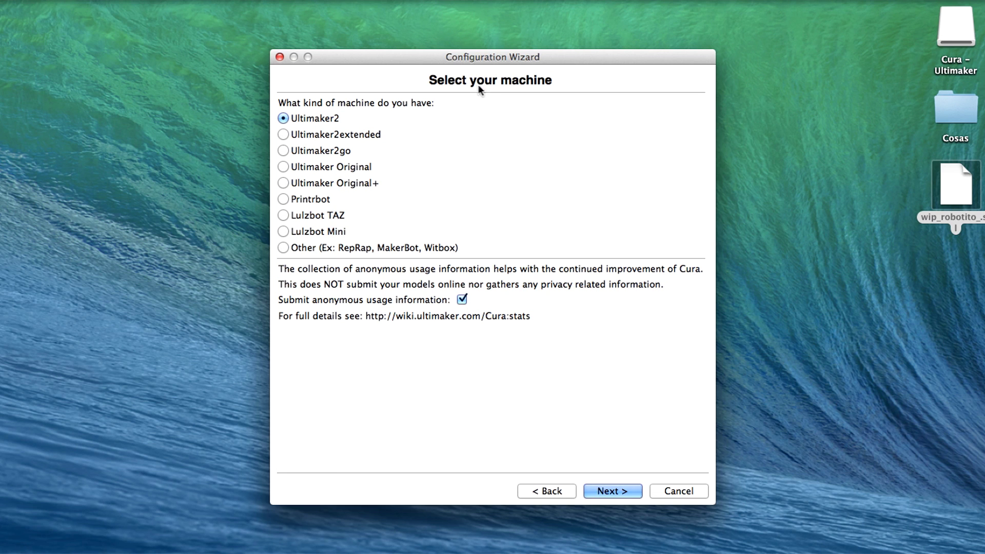
left_click(294, 247)
left_click(618, 494)
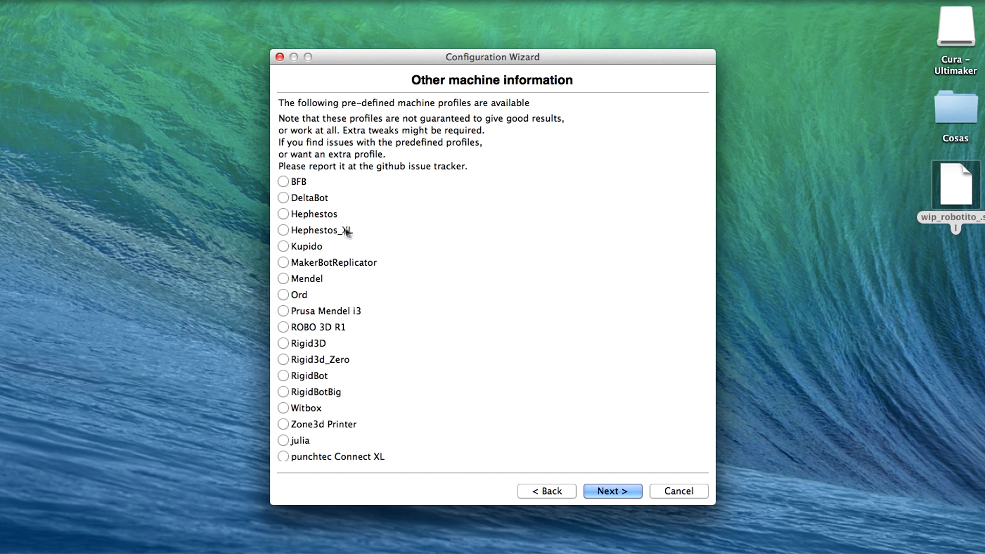
left_click(283, 231)
left_click(613, 493)
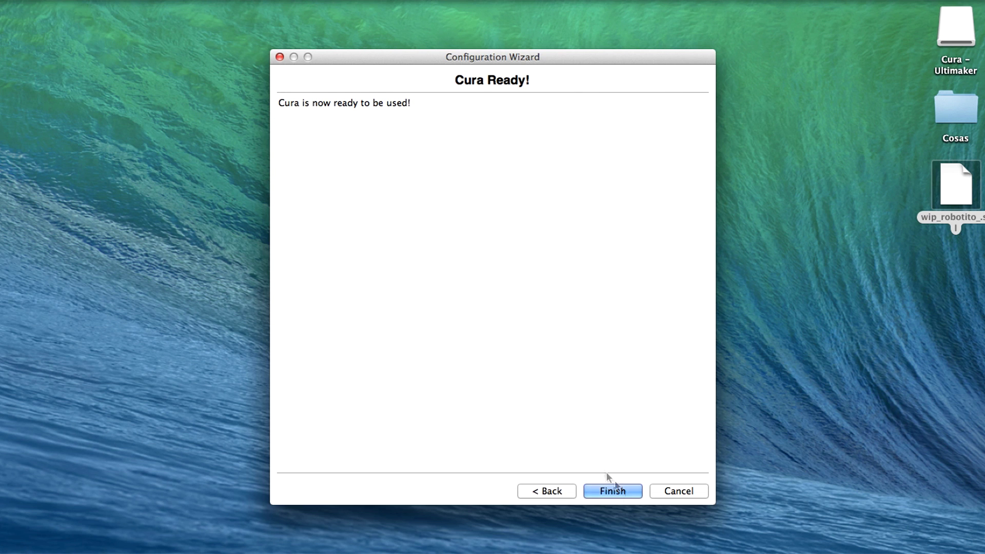
left_click(622, 492)
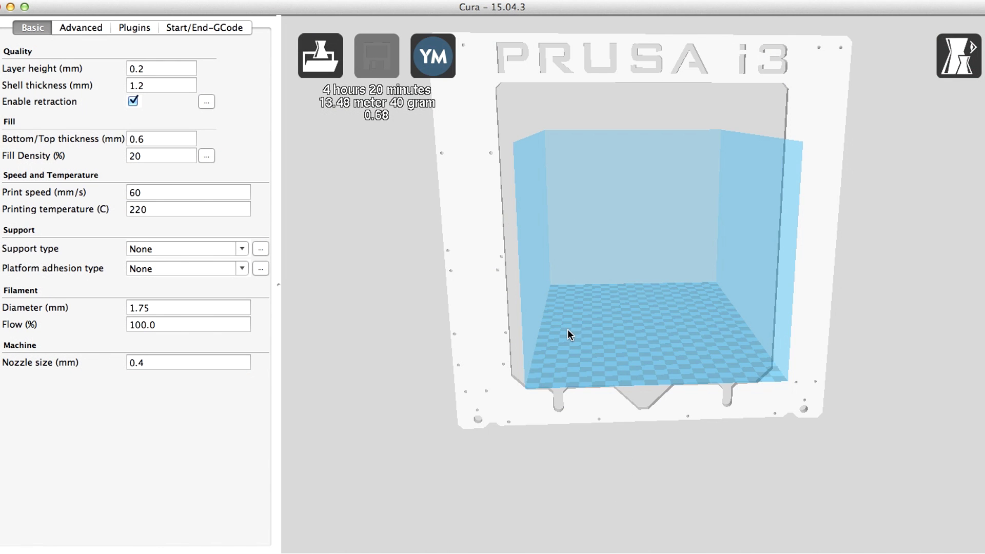
left_click_drag(595, 354, 594, 354)
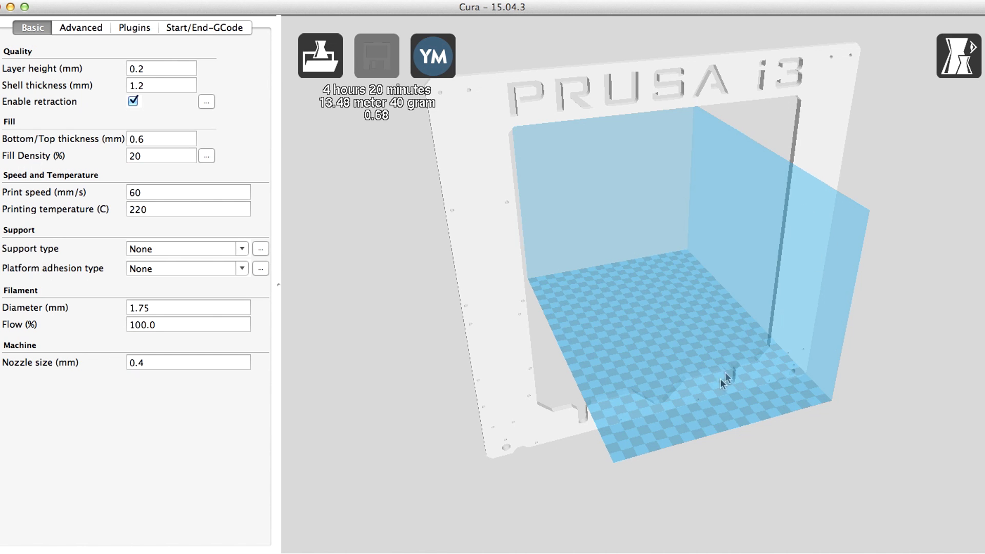
scroll(710, 384, "up", 5)
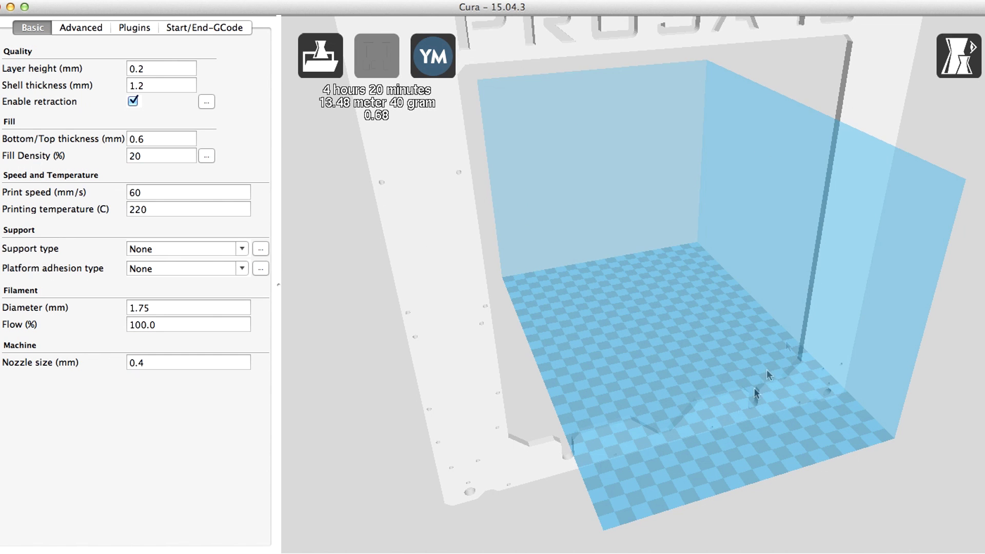
scroll(708, 368, "down", 3)
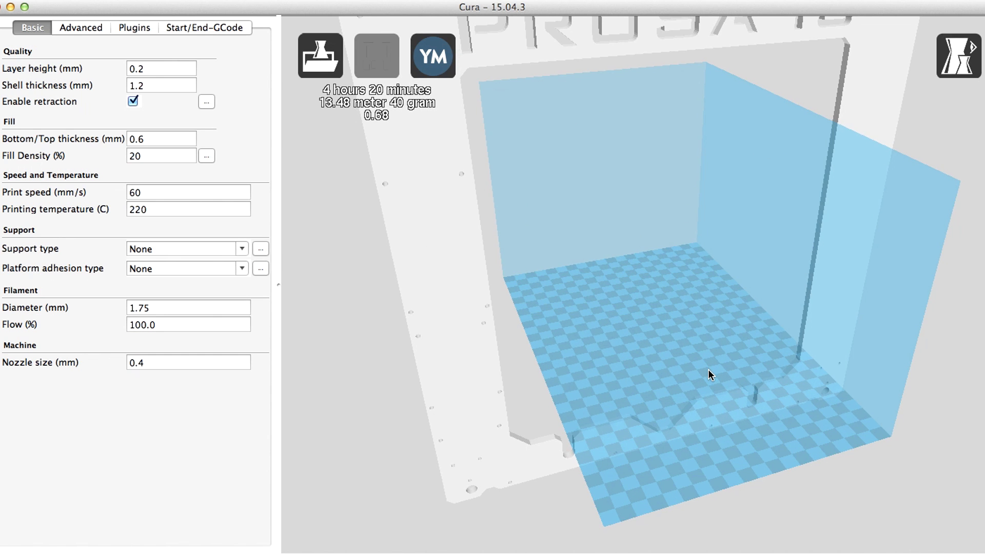
right_click_drag(701, 372, 673, 338)
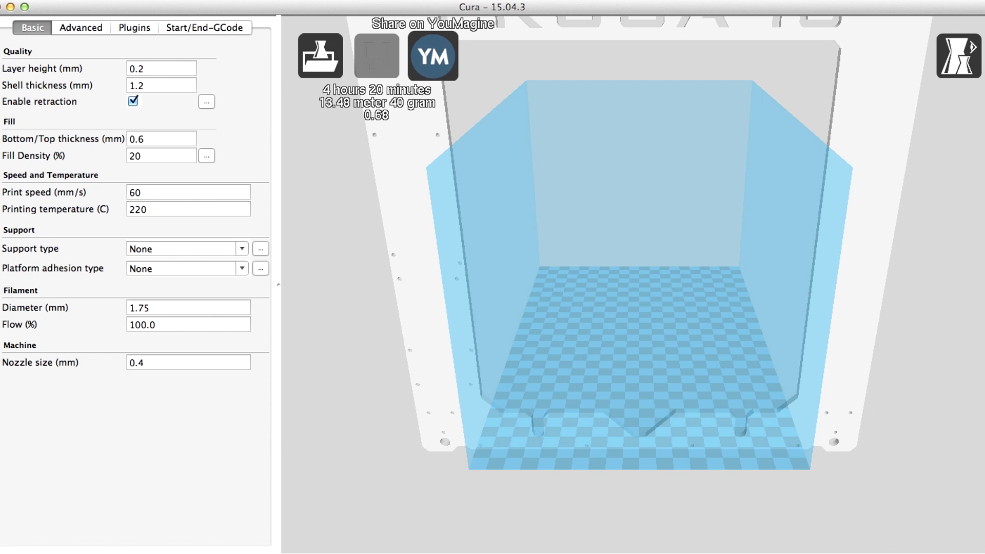
Step: Load the 3D model wip_robotito_.stl from the Escritorio folder onto the build platform
left_click(326, 42)
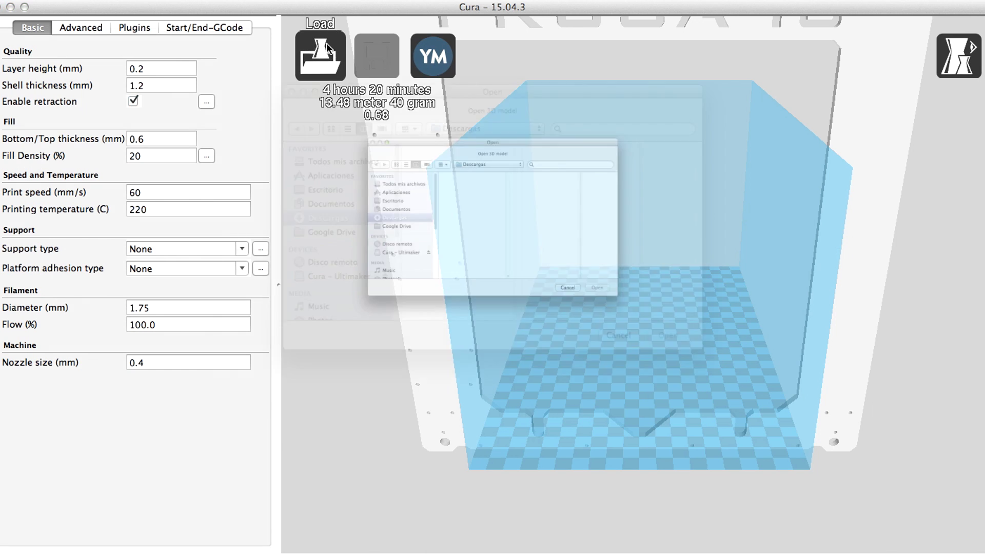
left_click(305, 185)
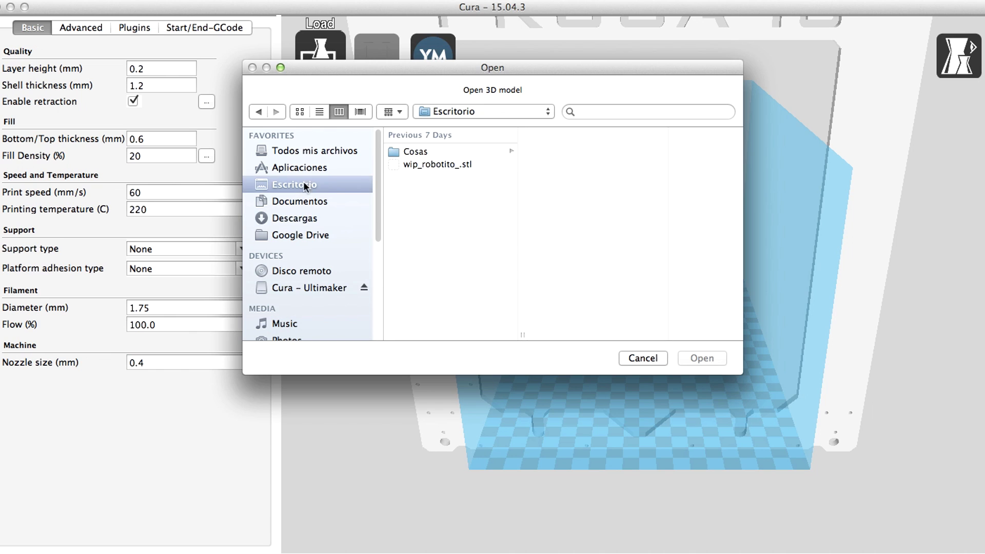
left_click(431, 165)
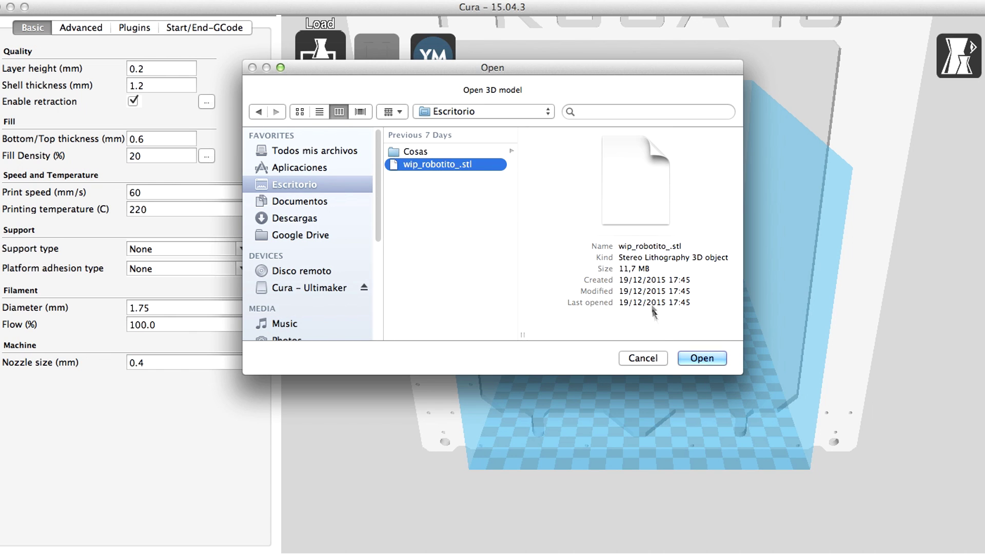
left_click(696, 359)
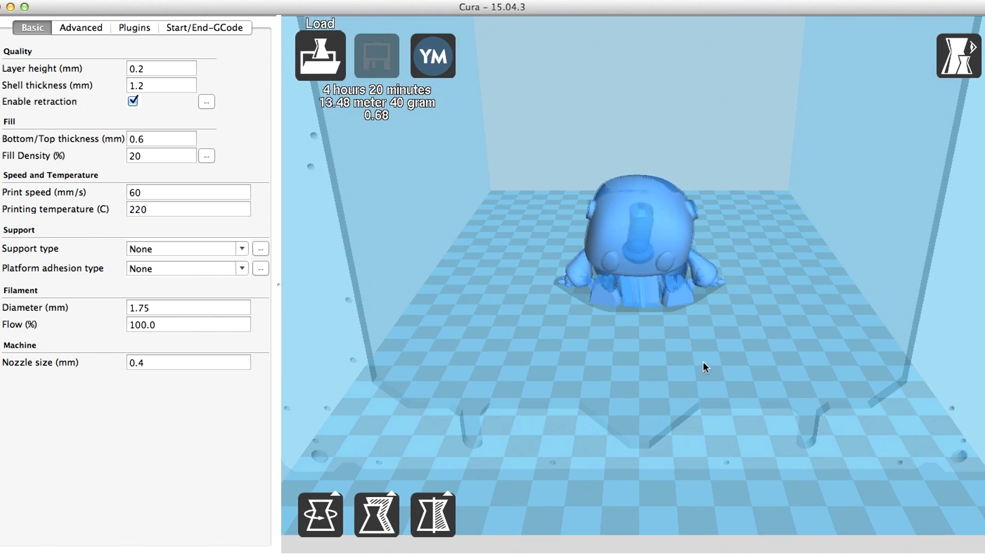
Step: Examine the loaded robot model close up and from several angles, including where its feet and hands meet the platform
right_click_drag(598, 349, 626, 343)
scroll(627, 344, "up", 10)
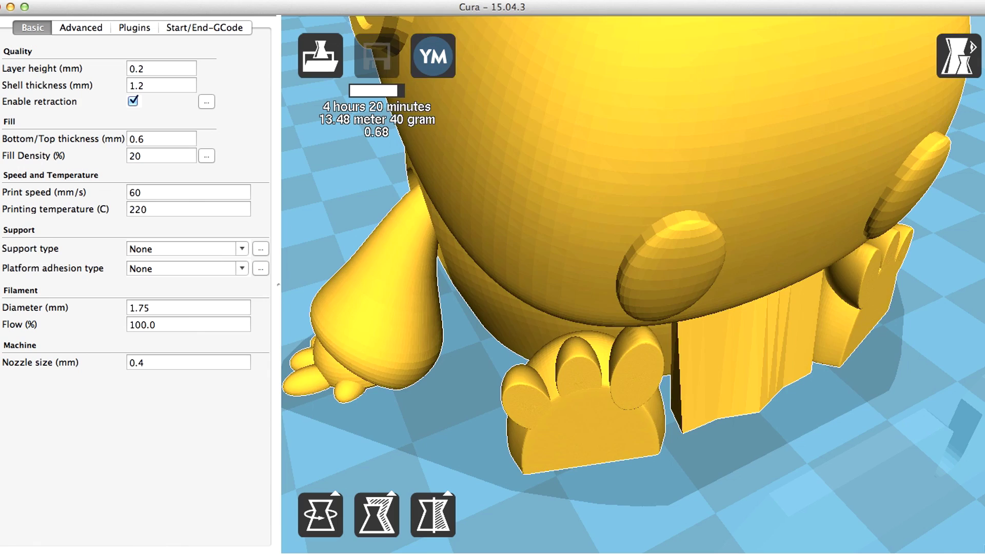
right_click_drag(920, 476, 790, 460)
scroll(861, 469, "down", 10)
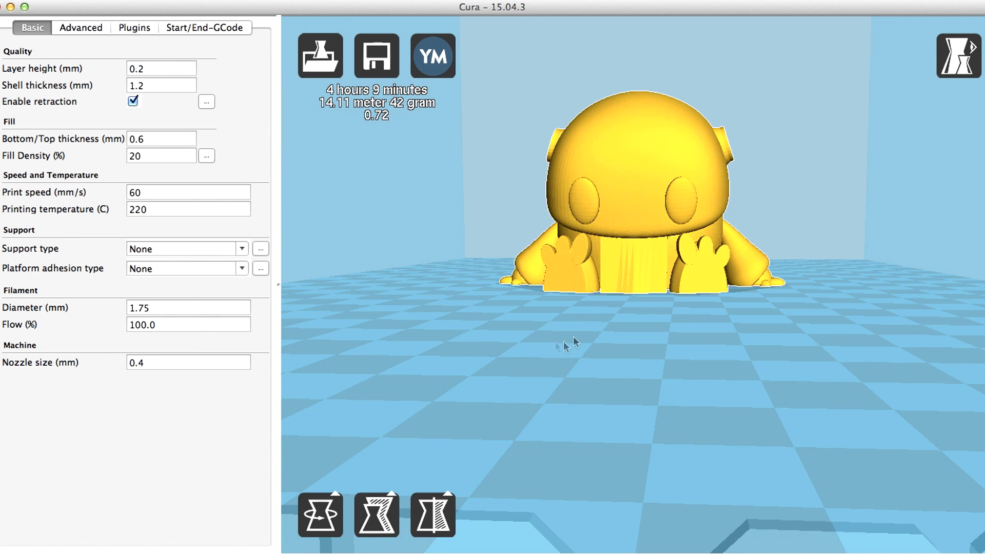
right_click_drag(558, 360, 669, 239)
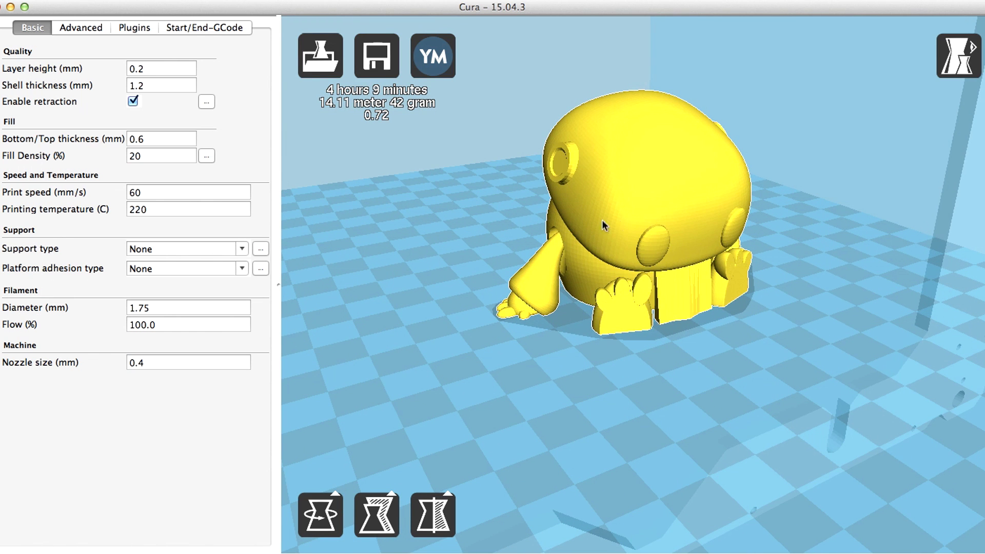
Step: Try rotating the robot model freely about its axes until its underside faces outward, and reset its rotation
left_click(321, 520)
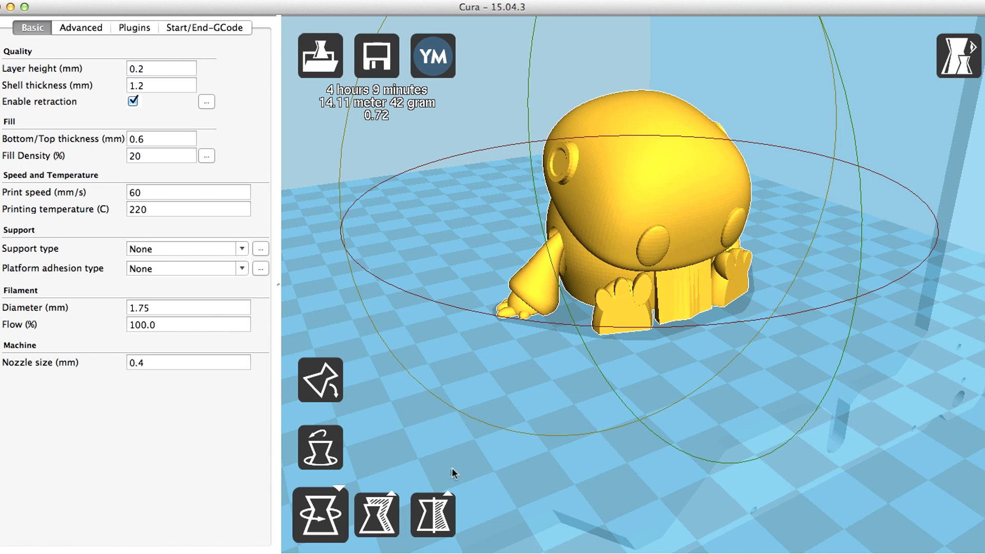
mouse_move(939, 252)
left_mouse_down()
mouse_move(895, 285)
mouse_move(739, 314)
mouse_move(565, 288)
mouse_move(440, 242)
mouse_move(420, 222)
mouse_move(692, 330)
mouse_move(919, 268)
mouse_move(925, 248)
left_mouse_up()
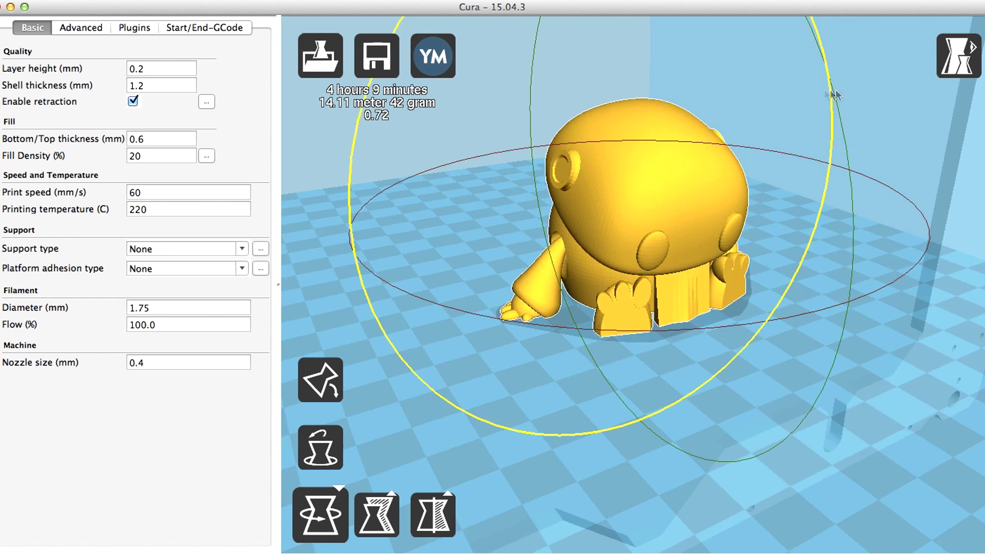
scroll(838, 88, "down", 3)
left_click(713, 182)
left_click_drag(713, 182, 541, 318)
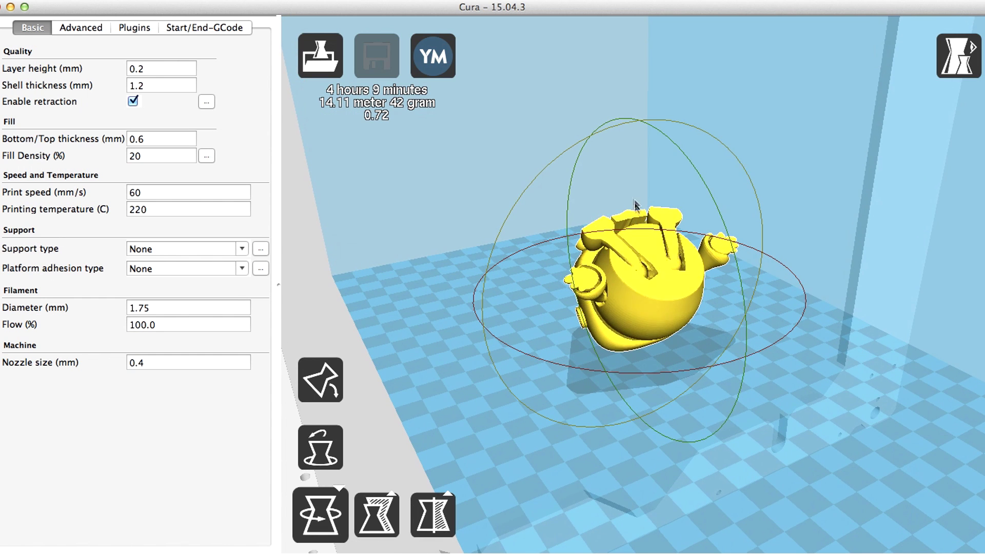
left_click_drag(704, 140, 682, 364)
left_click_drag(633, 395, 634, 394)
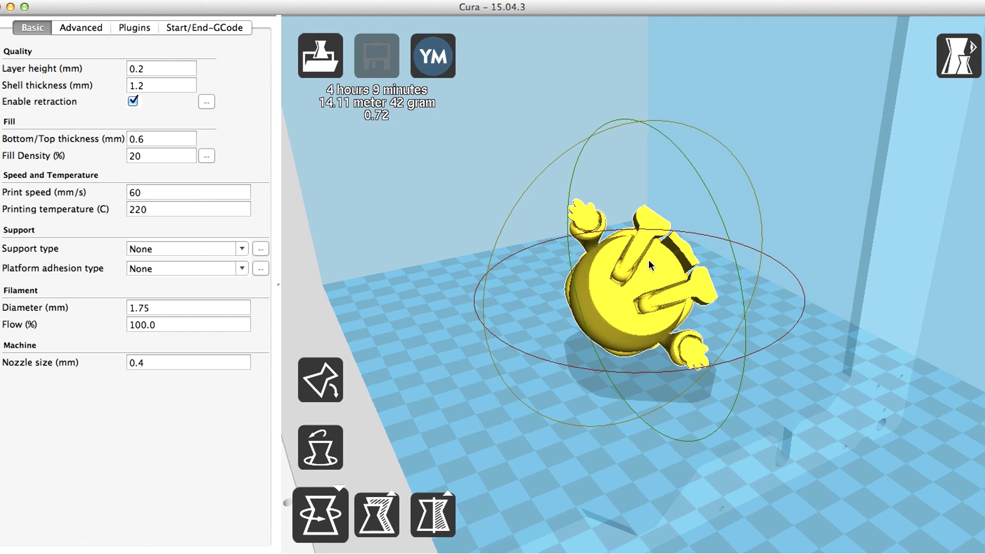
left_click(317, 456)
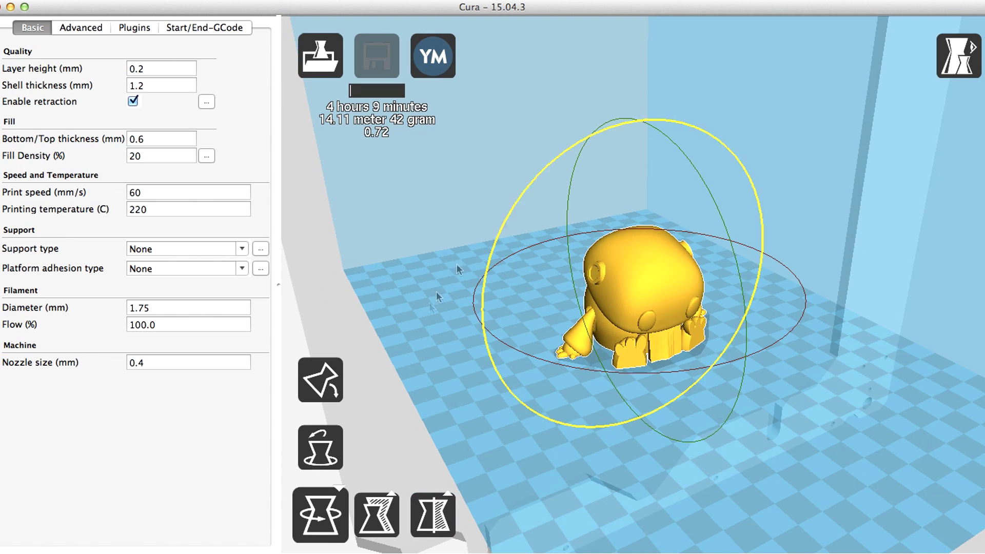
left_click(820, 85)
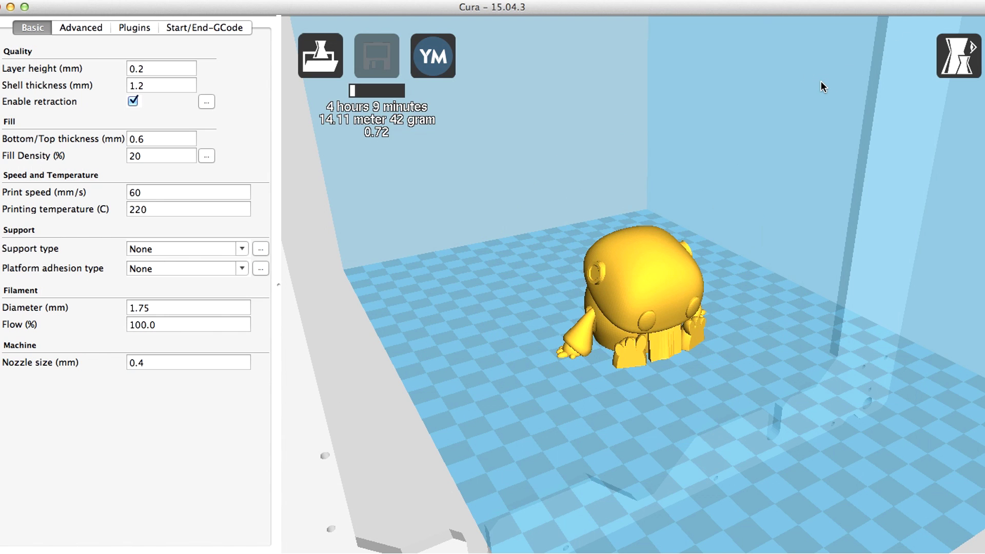
Step: Enlarge the robot model uniformly to about 2.1 times its original size, about 165.6 x 110.1 x 106.8 mm
left_click(620, 308)
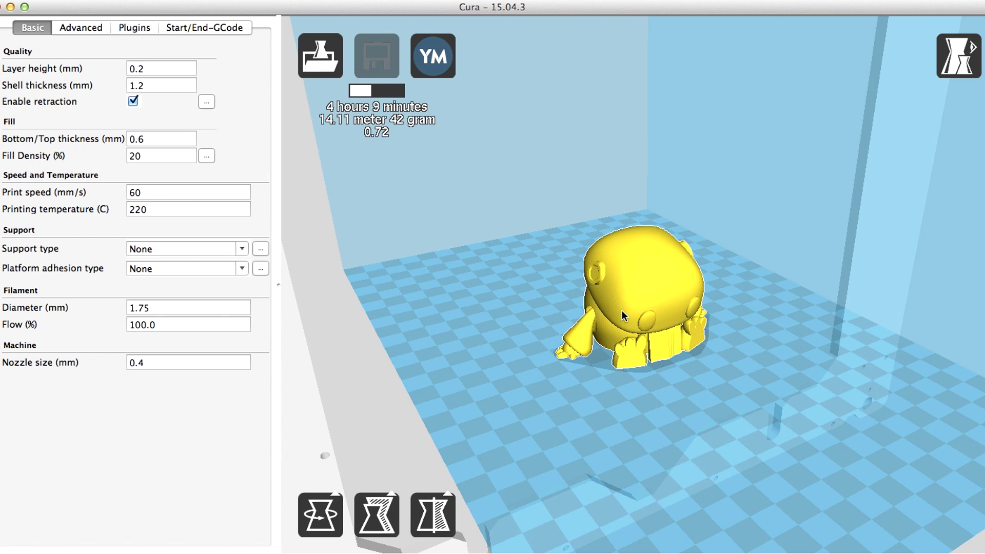
left_click(377, 519)
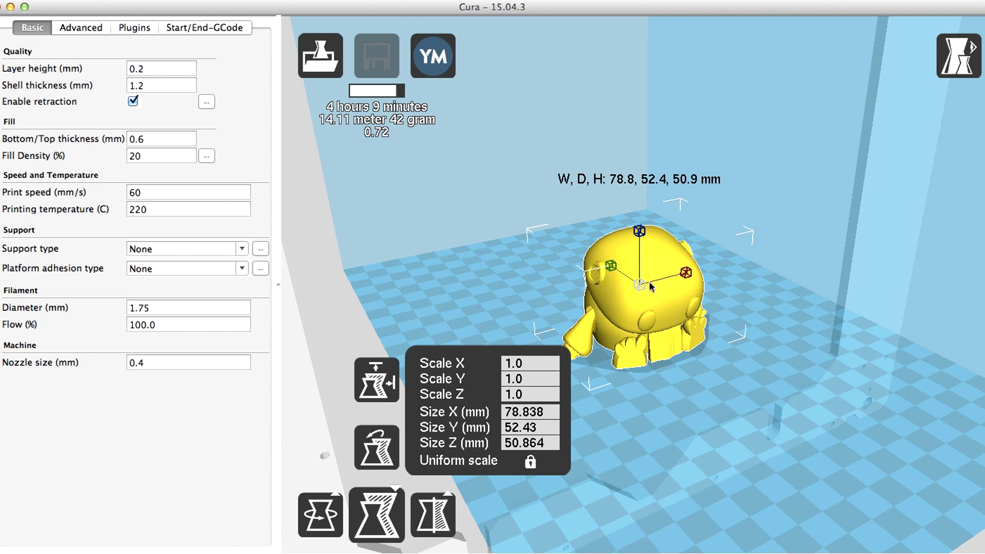
left_click_drag(642, 232, 642, 169)
scroll(667, 440, "down", 5)
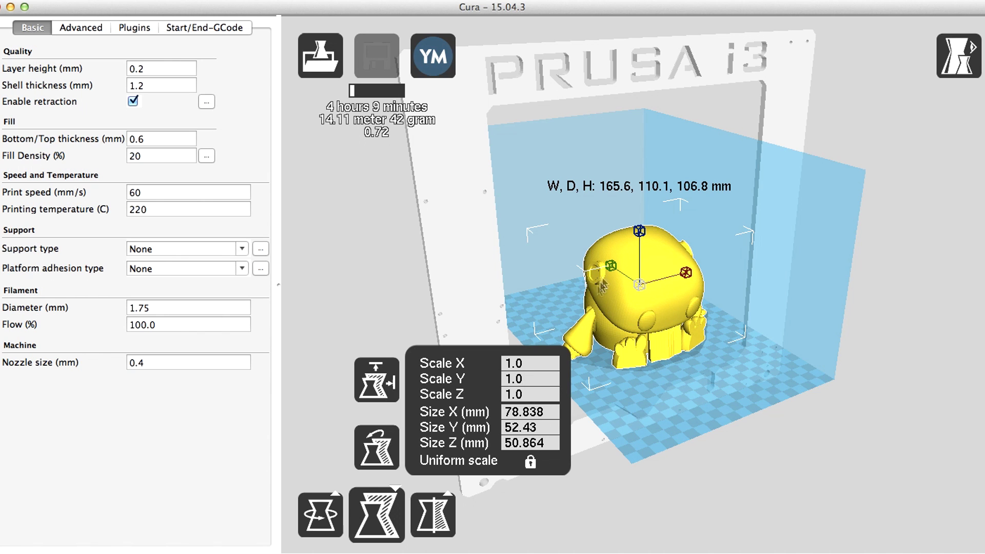
Step: Set the robot model's uniform scale back to 1 on all axes
left_click(689, 407)
left_click(660, 337)
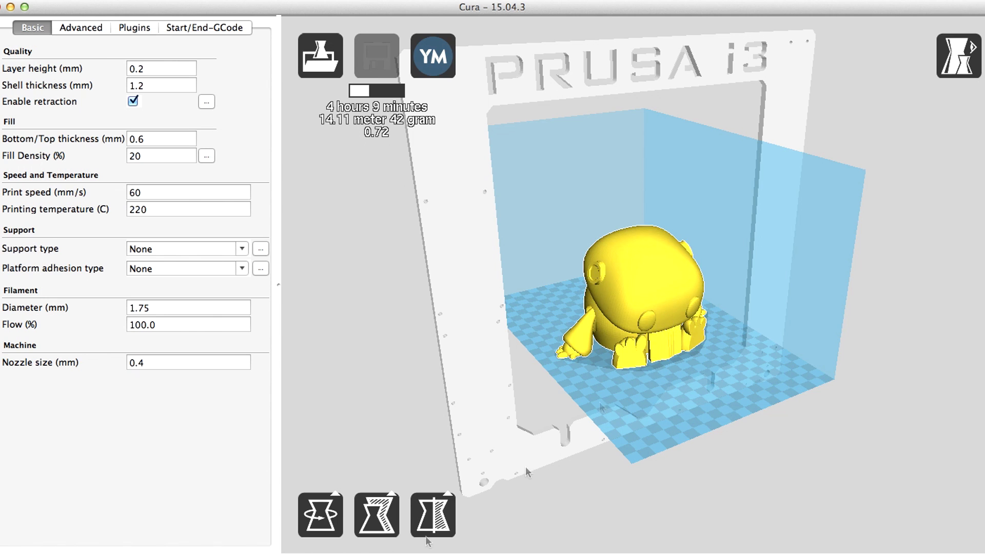
left_click(380, 533)
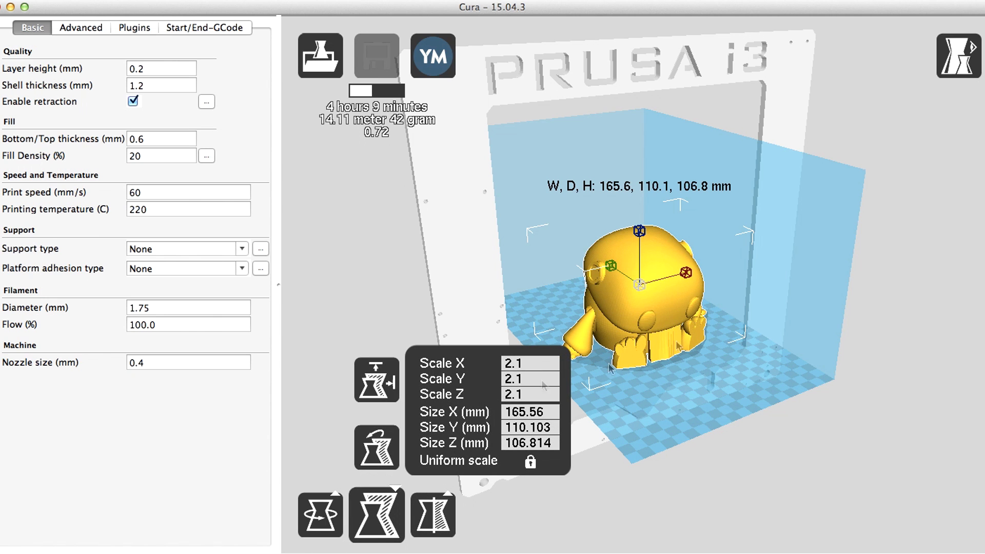
left_click(538, 365)
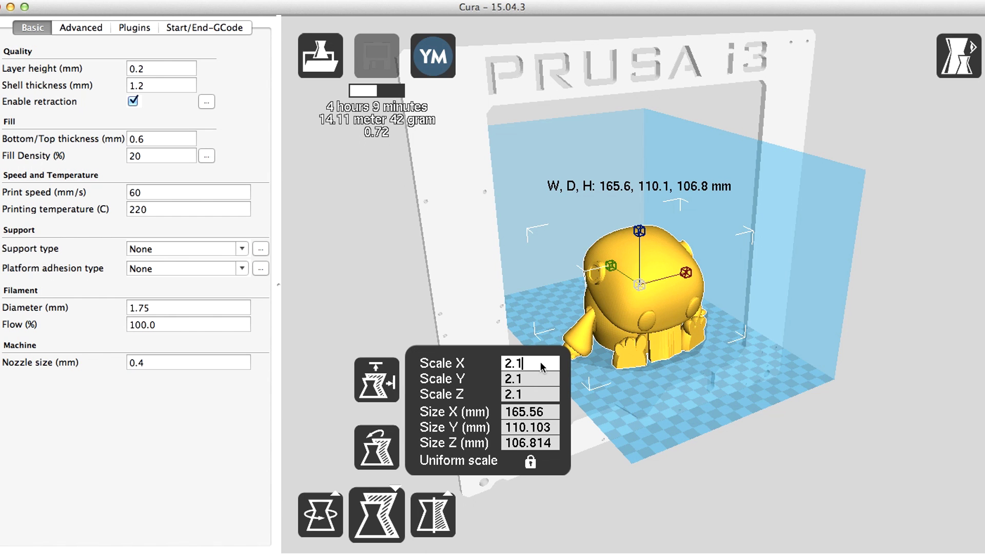
key("BackSpace")
key("BackSpace")
key("BackSpace")
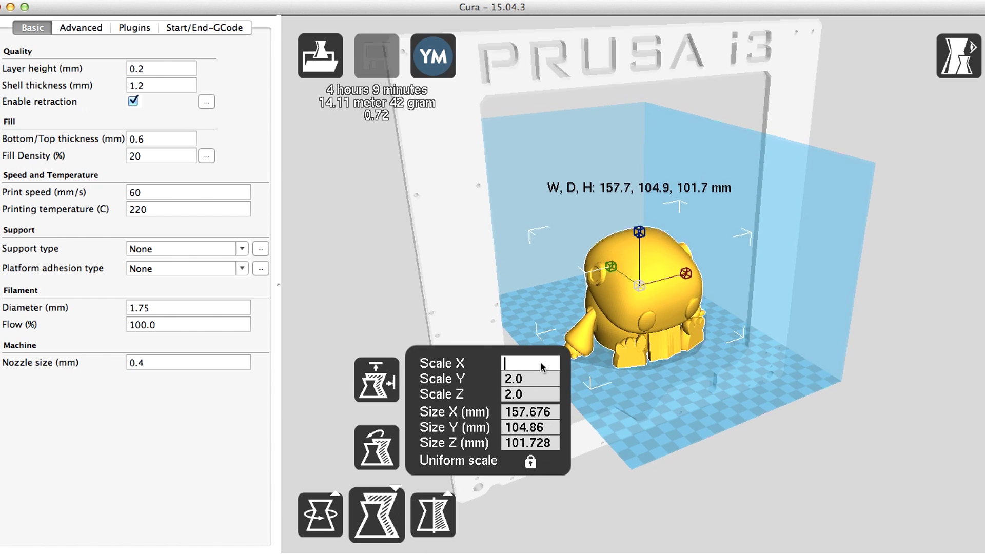
type("1")
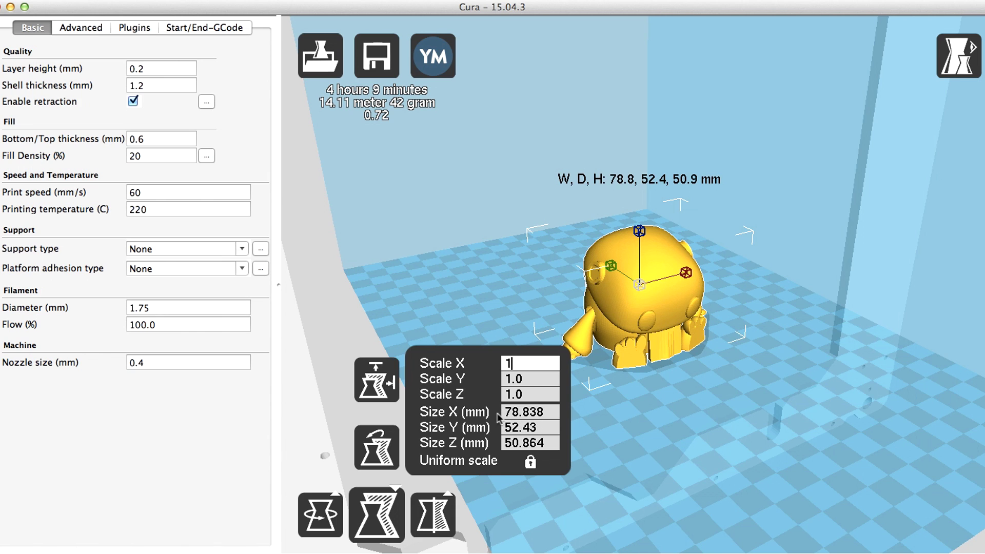
left_click(692, 400)
left_click(620, 299)
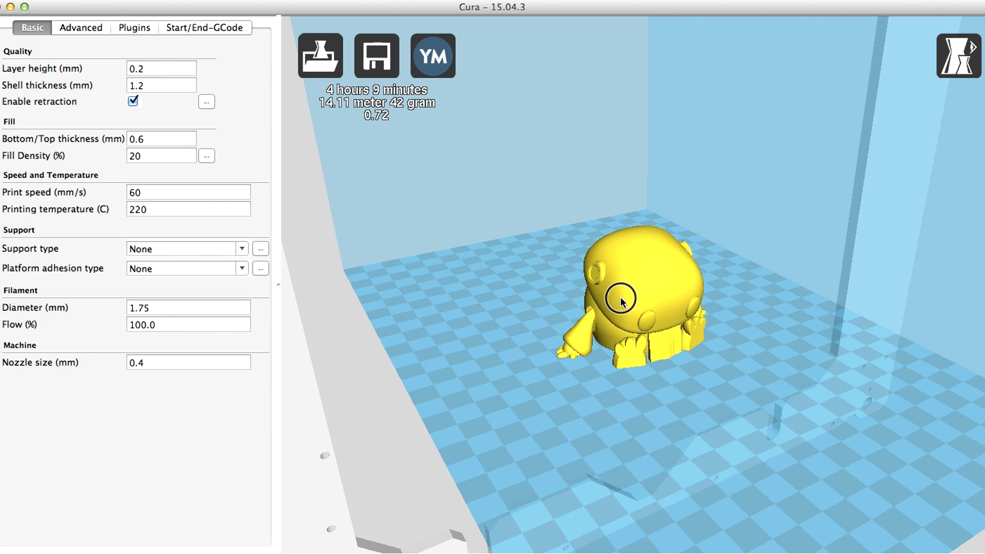
Step: Try stretching the robot along X only with uniform scaling off and Scale X at 2.0, and return Scale X to 1.0
left_click(377, 514)
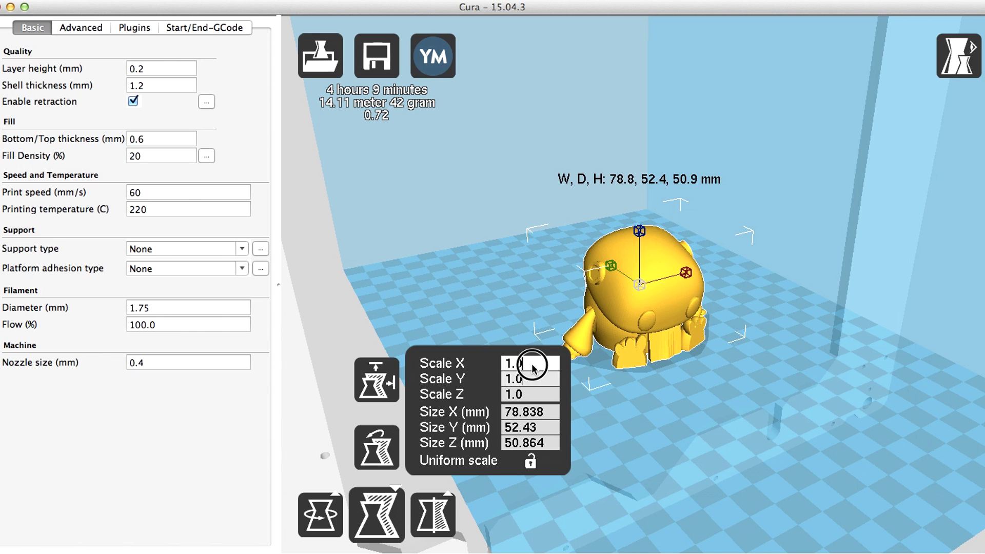
key("Left")
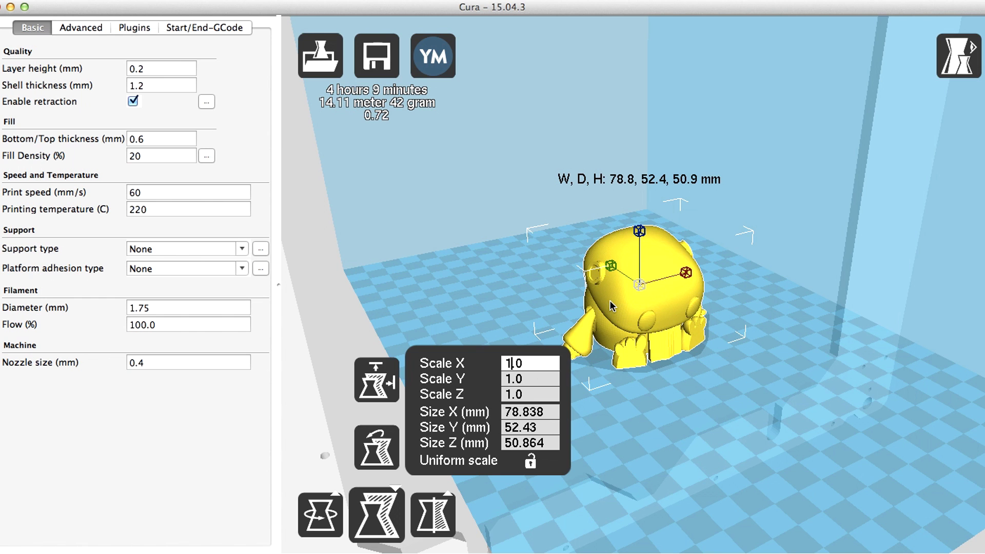
key("BackSpace")
type("2")
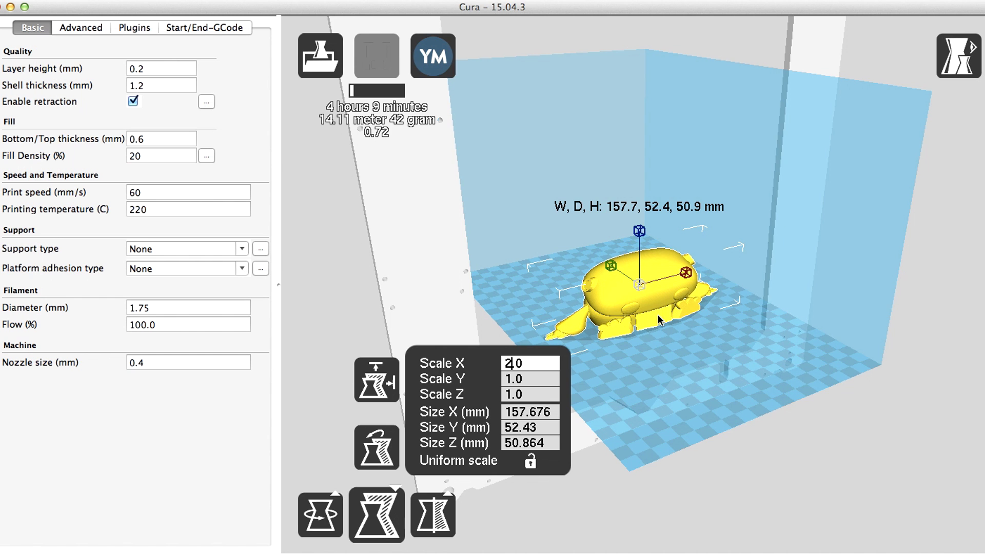
key("BackSpace")
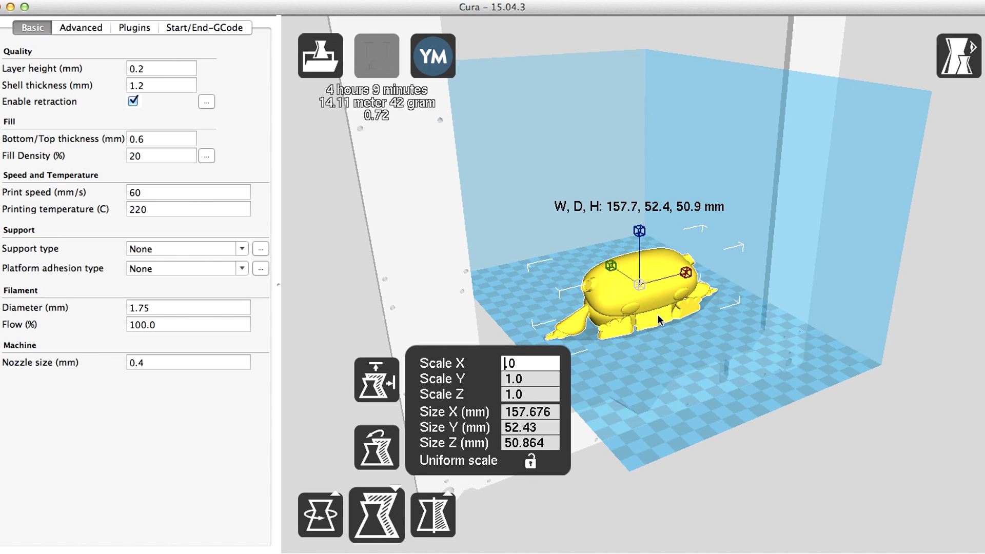
type("1")
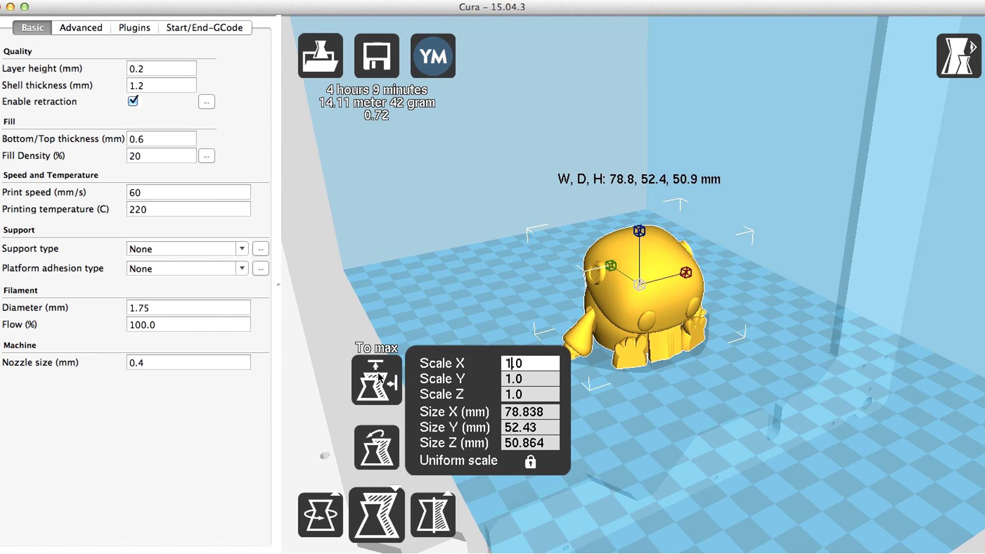
Step: Try scaling the robot to the maximum size the build volume allows, and reset its scale
left_click(377, 371)
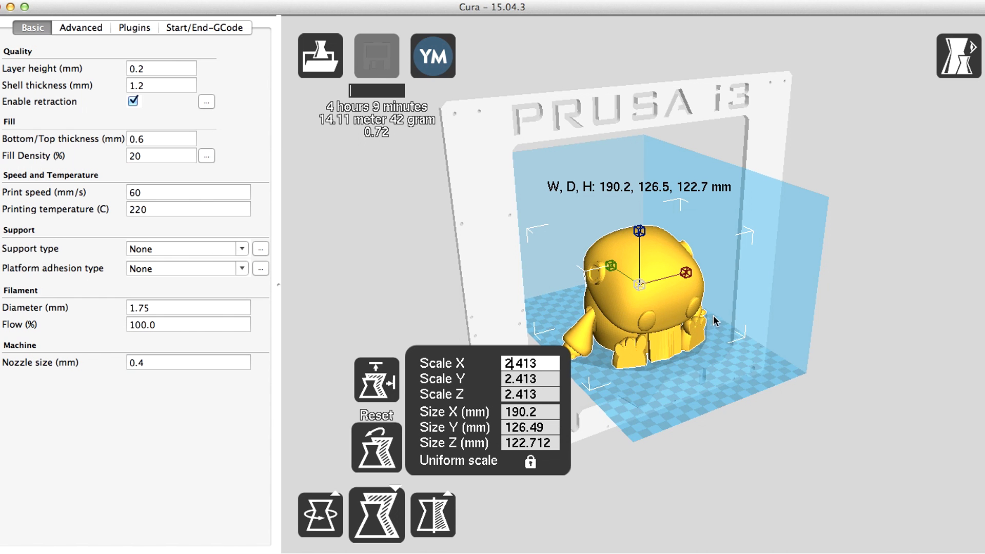
left_click(390, 454)
left_click(548, 515)
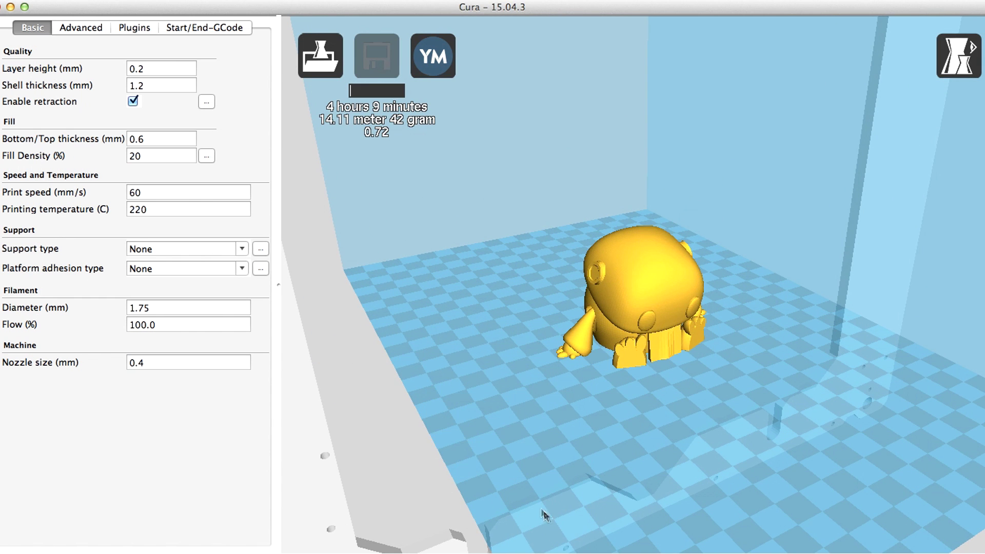
Step: Mirror the robot model along the X axis
left_click(672, 257)
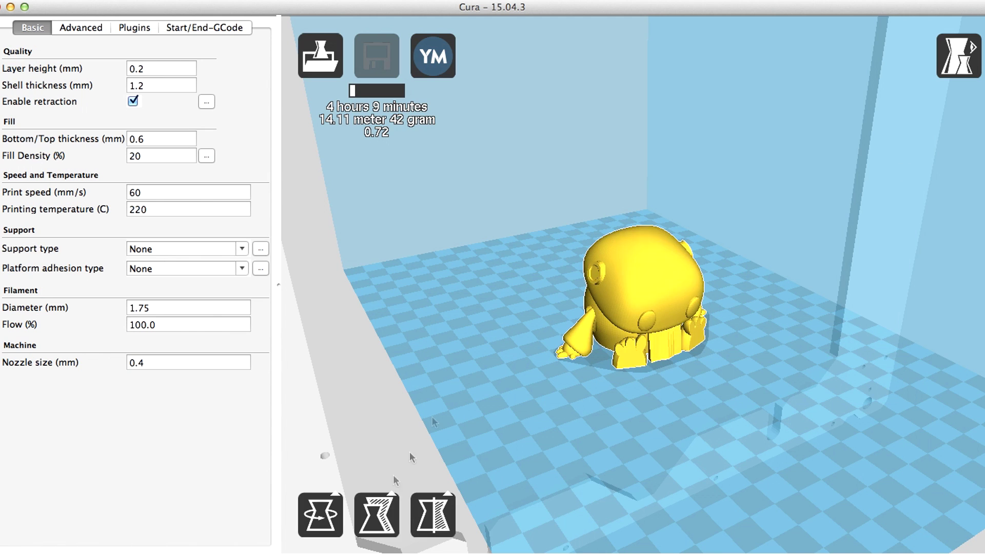
left_click(422, 509)
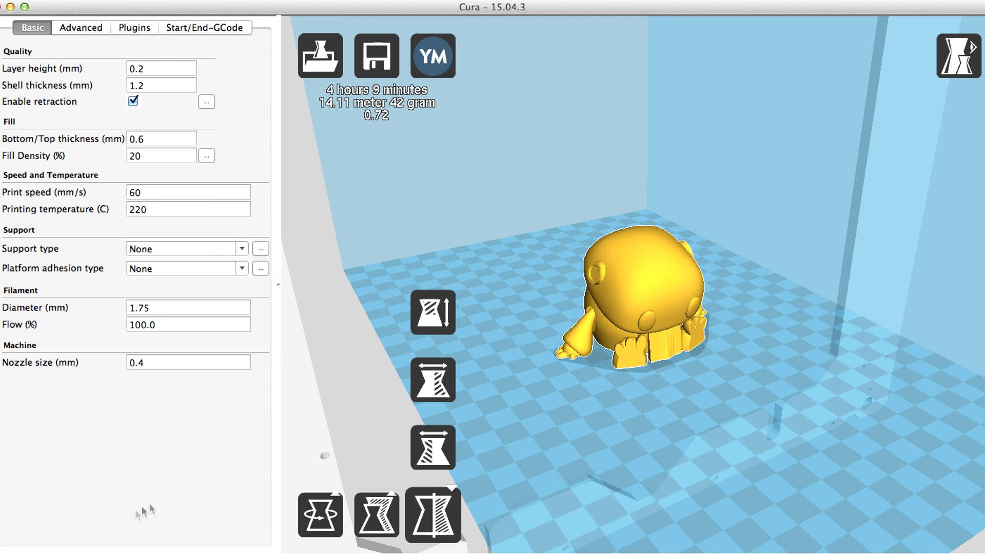
left_click(443, 451)
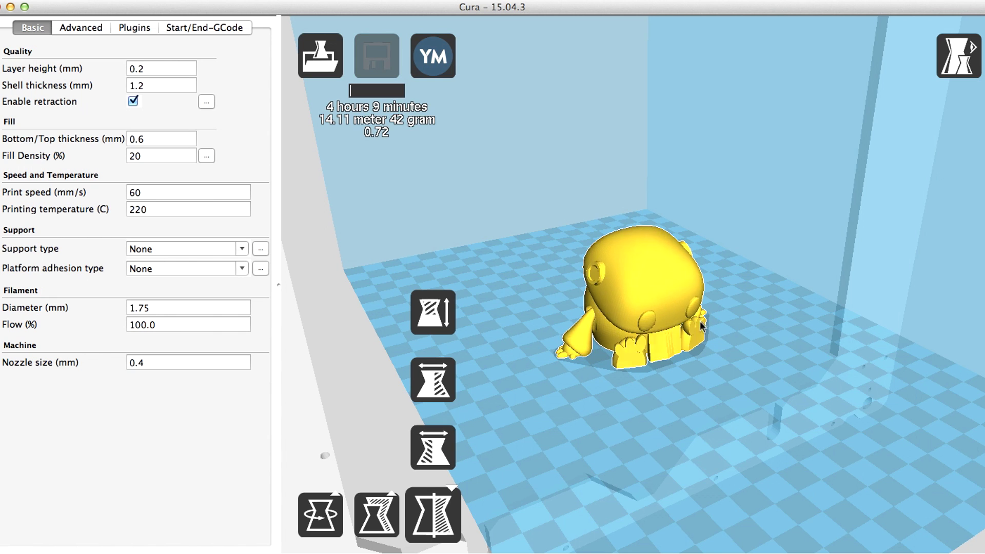
Step: Try mirroring the robot along Y and along Z, reversing each mirror, and deselect the model
left_click(451, 374)
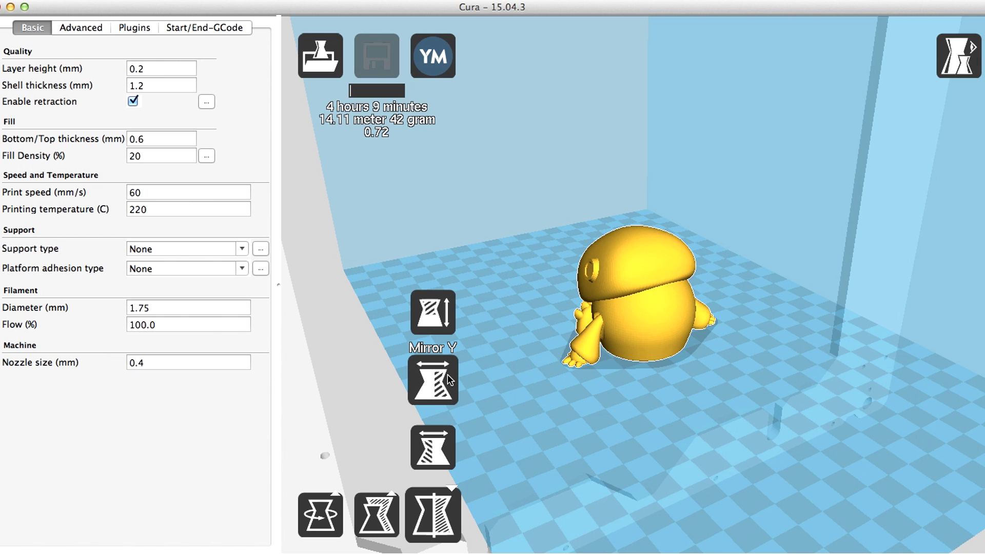
left_click(442, 374)
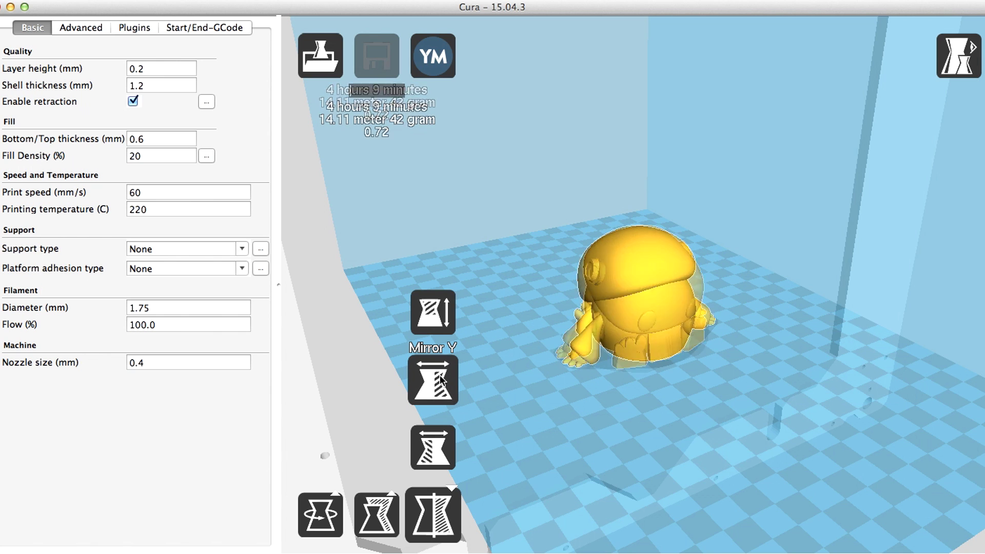
left_click(445, 319)
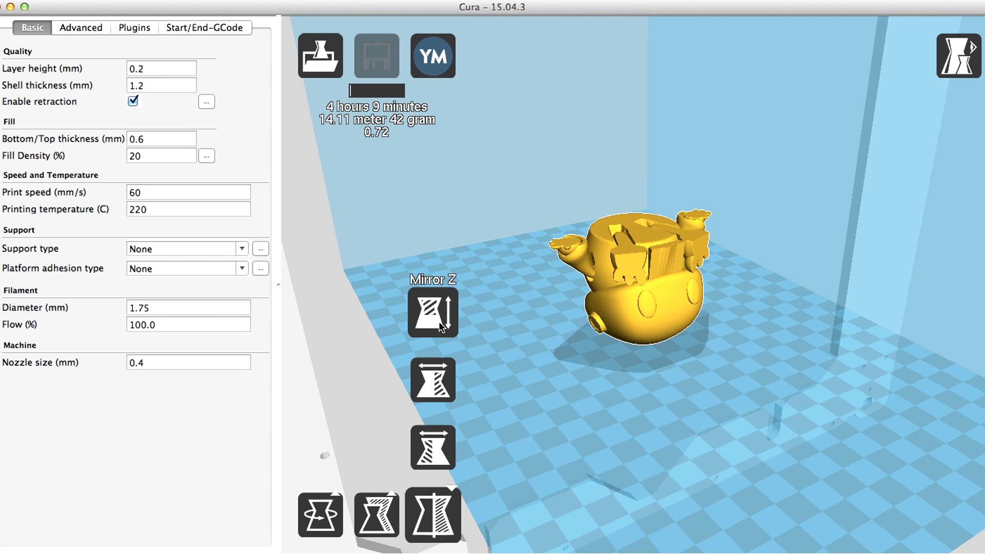
left_click(439, 319)
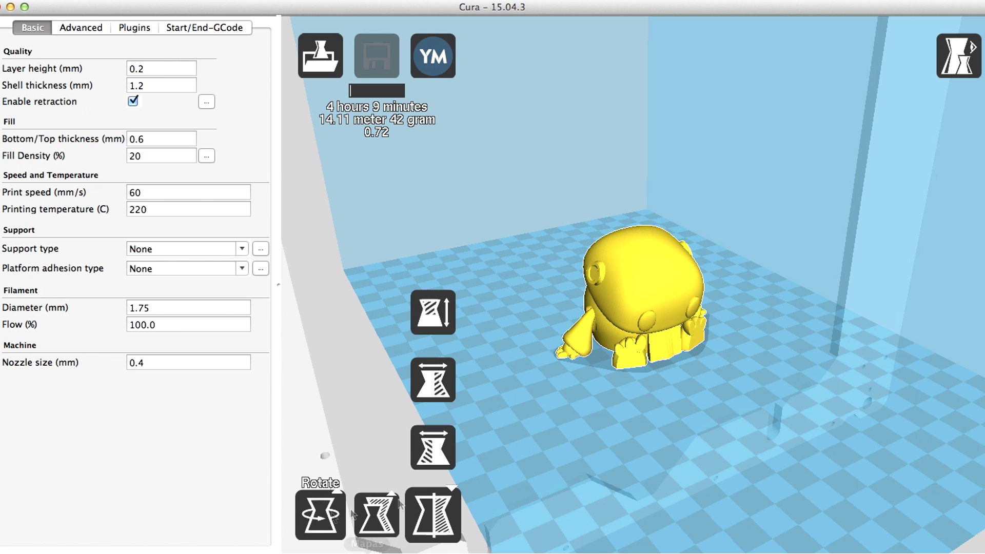
left_click(644, 428)
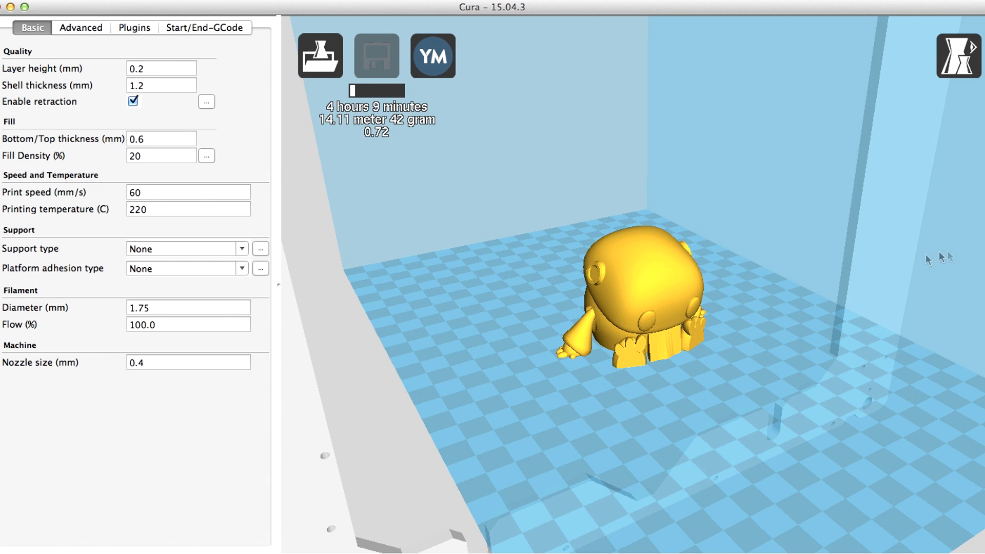
Step: Examine the robot's interior close up in X-Ray view, and return to Normal view
left_click(635, 272)
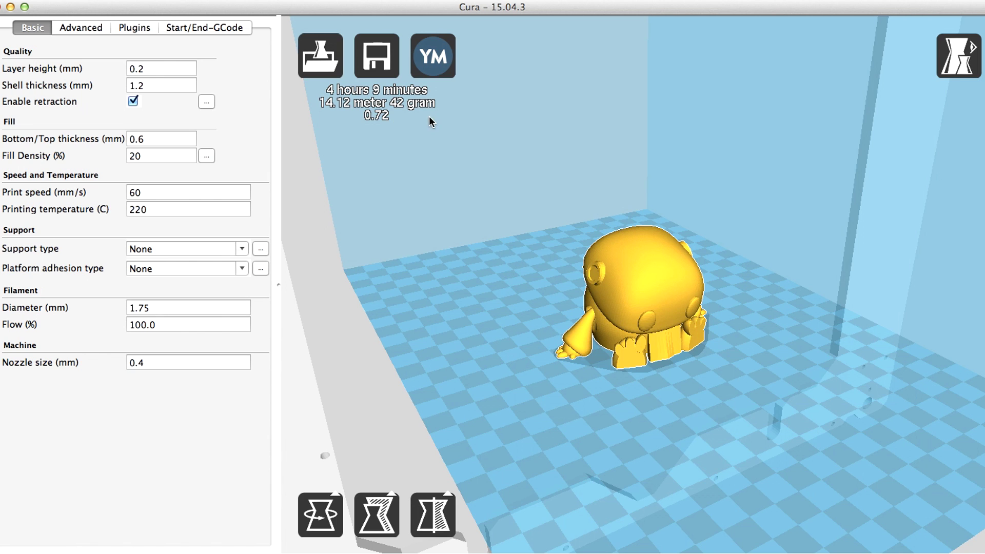
left_click(961, 55)
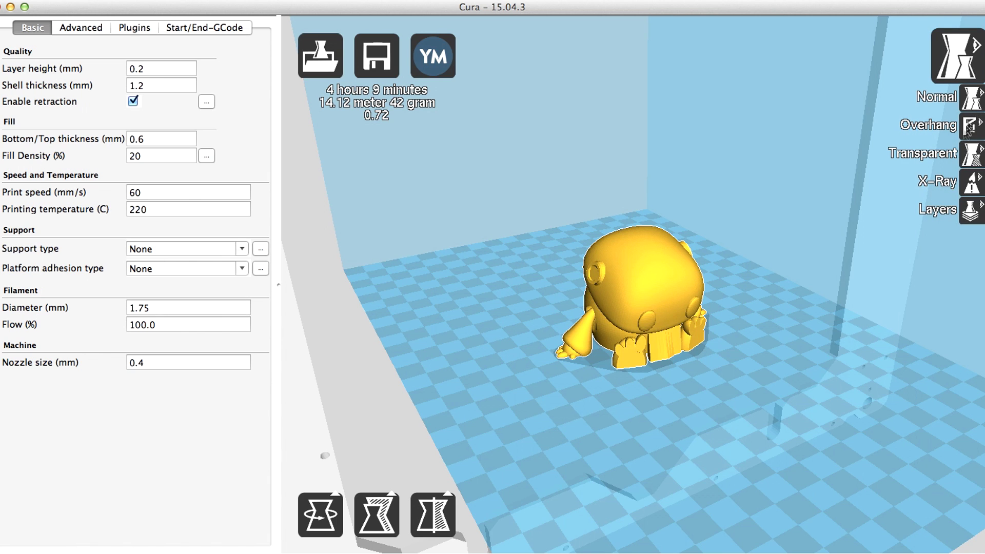
left_click(973, 183)
mouse_move(692, 402)
right_mouse_down()
mouse_move(584, 378)
mouse_move(523, 329)
mouse_move(549, 385)
mouse_move(589, 408)
mouse_move(676, 410)
right_mouse_up()
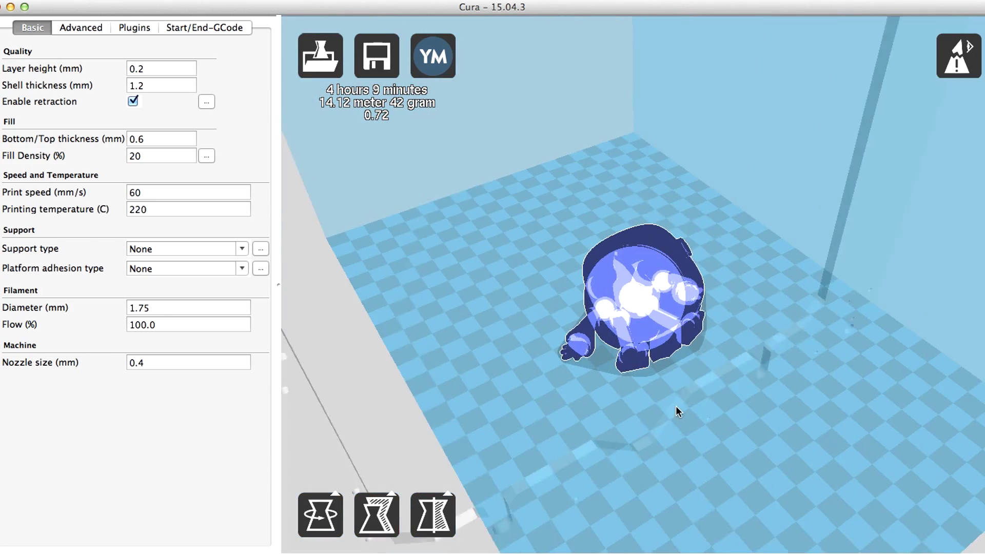
scroll(675, 403, "up", 5)
mouse_move(706, 451)
right_mouse_down()
mouse_move(621, 424)
mouse_move(695, 458)
right_mouse_up()
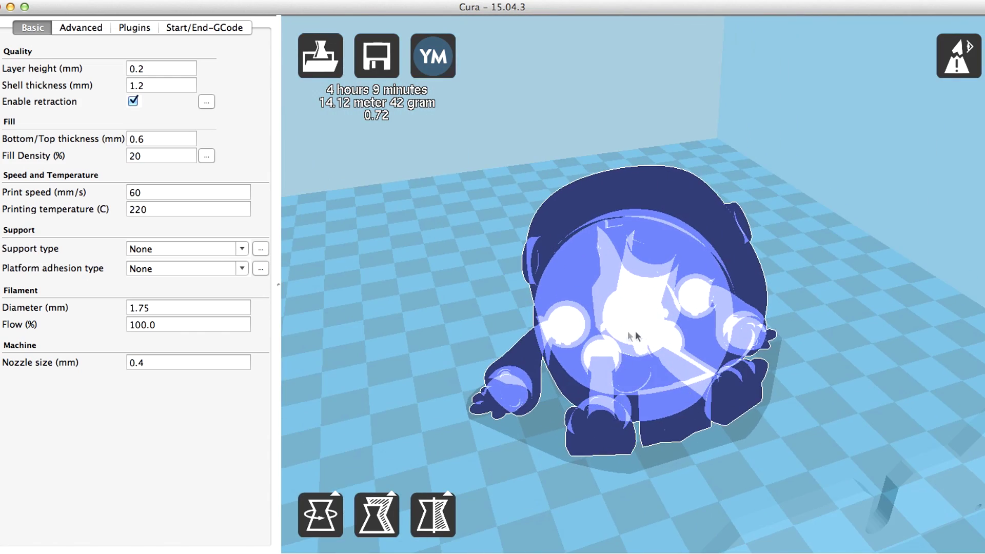
left_click(958, 57)
left_click(963, 51)
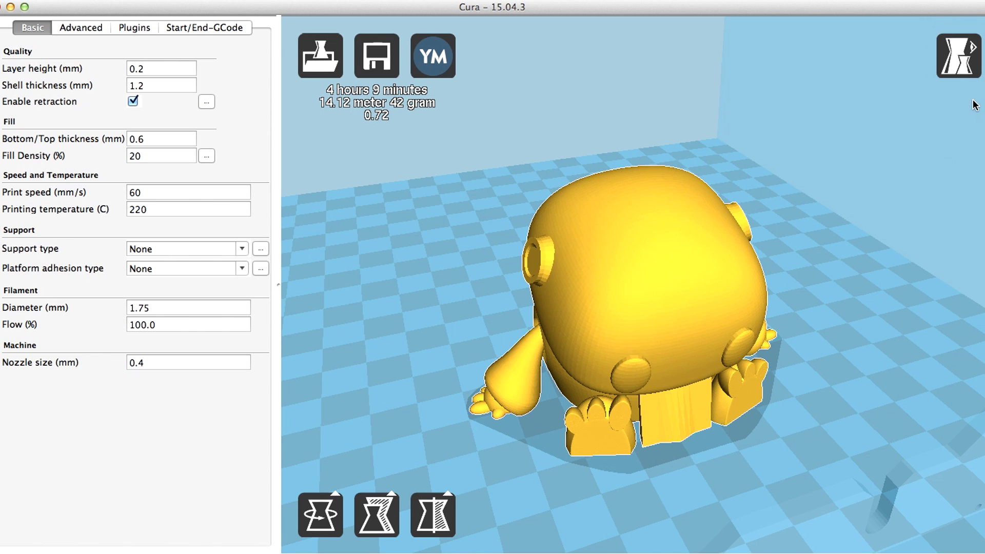
Step: Switch to Layers view and examine the robot's sliced toolpath from the front while it loads
left_click(963, 58)
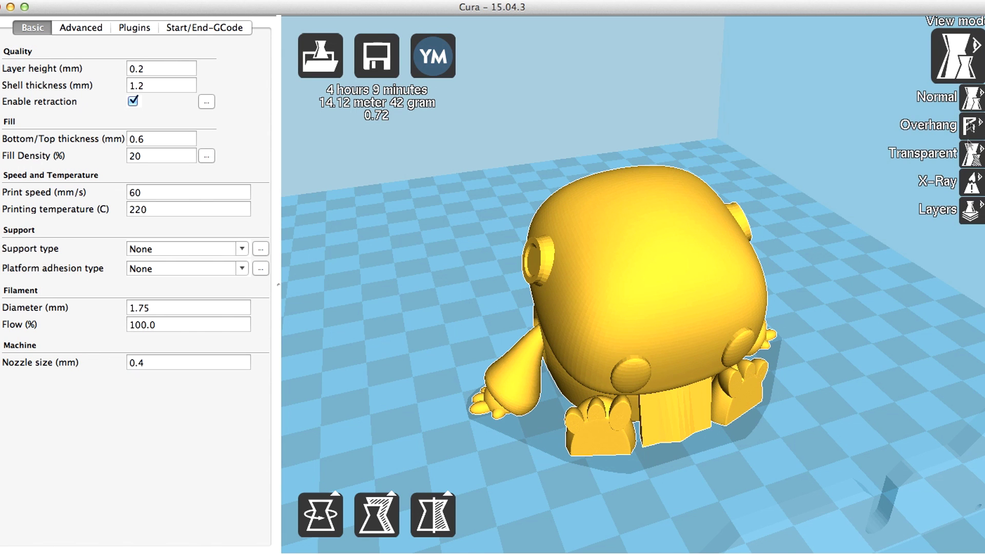
left_click(967, 212)
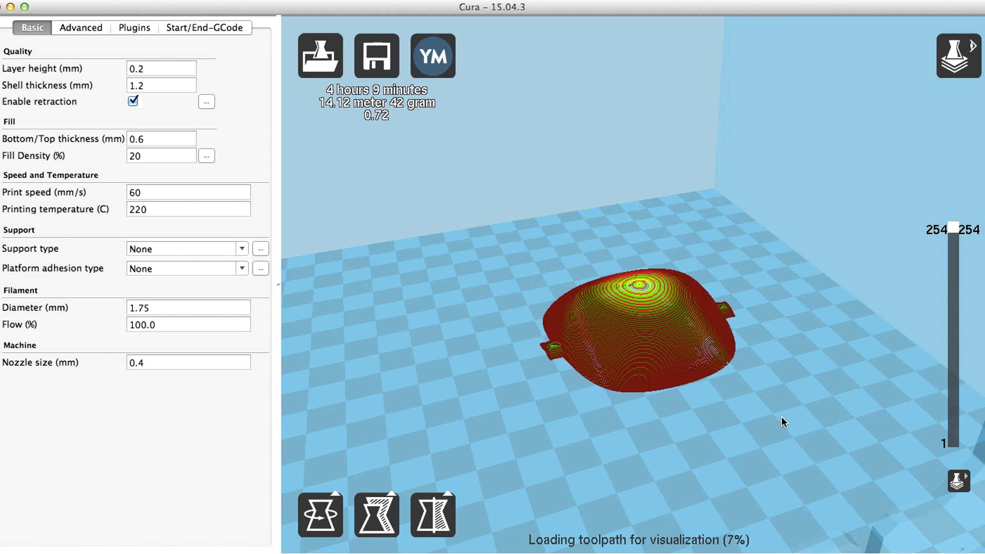
mouse_move(815, 399)
right_mouse_down()
mouse_move(806, 388)
mouse_move(816, 387)
right_mouse_up()
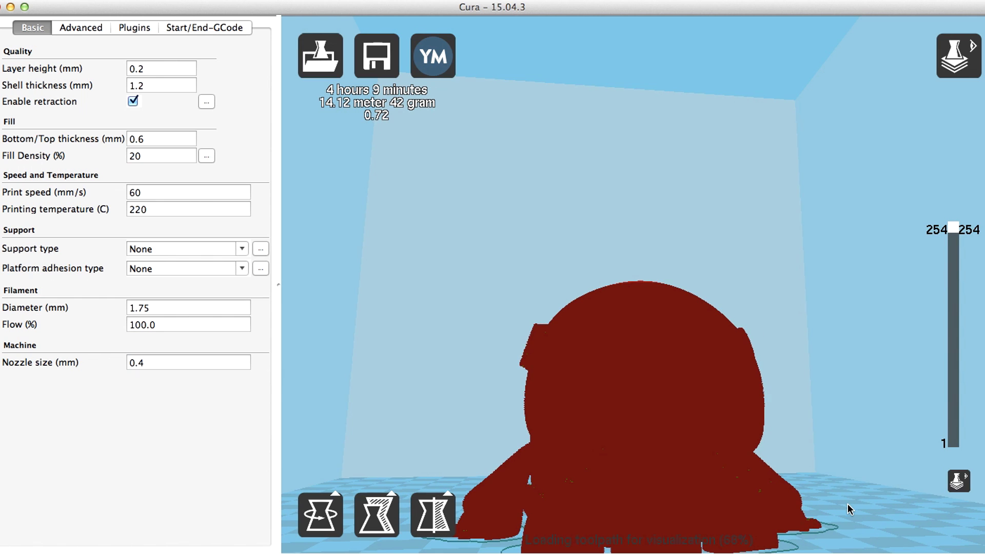
scroll(807, 508, "up", 1)
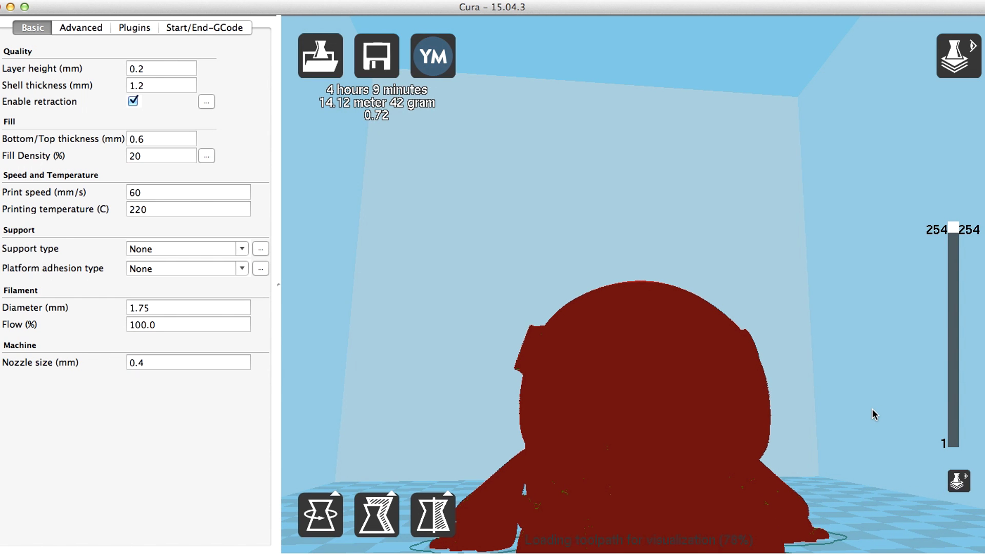
scroll(872, 415, "up", 3)
scroll(871, 417, "down", 4)
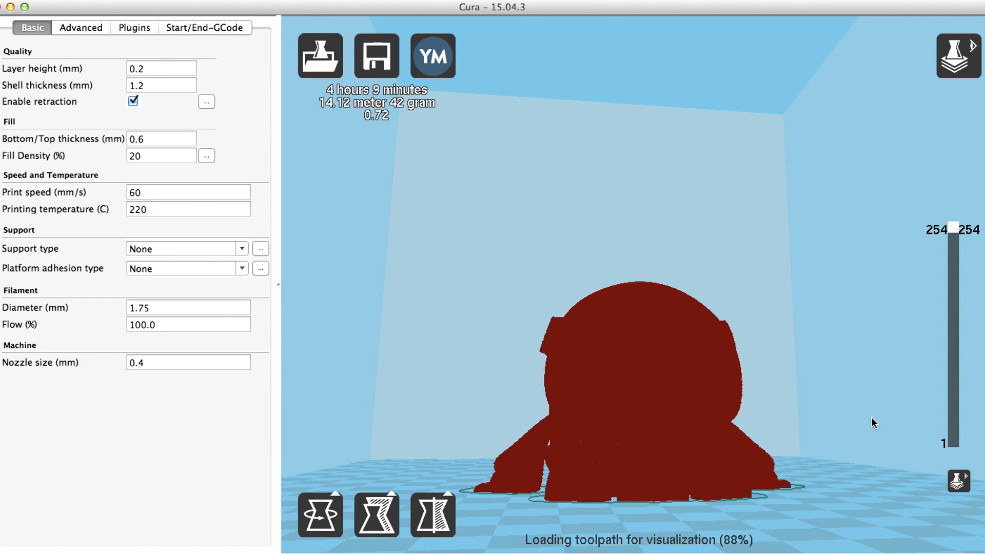
scroll(872, 416, "up", 3)
scroll(868, 420, "down", 3)
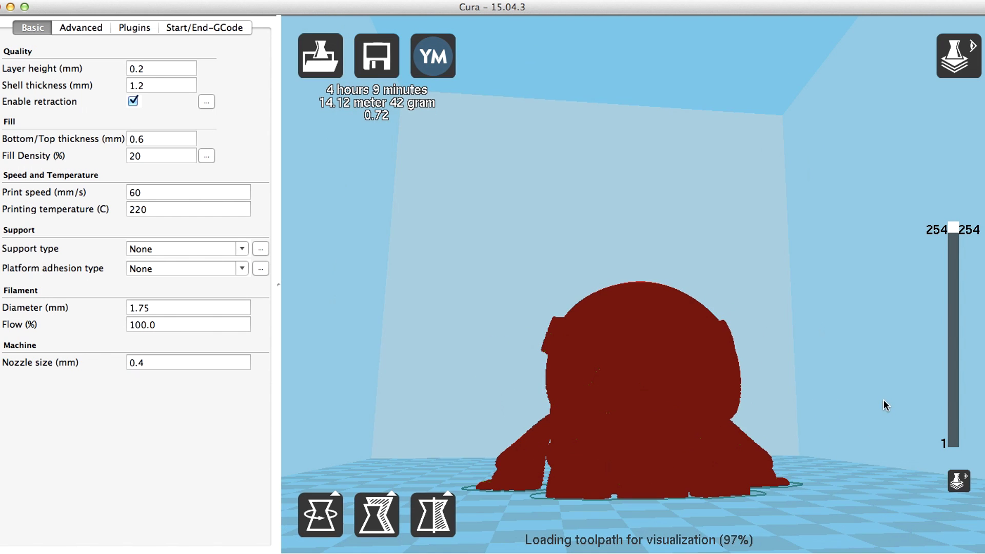
Step: Lower the layer preview from the top to layer 1 and examine the first layer from above
left_click(953, 231)
left_click_drag(952, 230, 955, 444)
right_click_drag(692, 321, 693, 343)
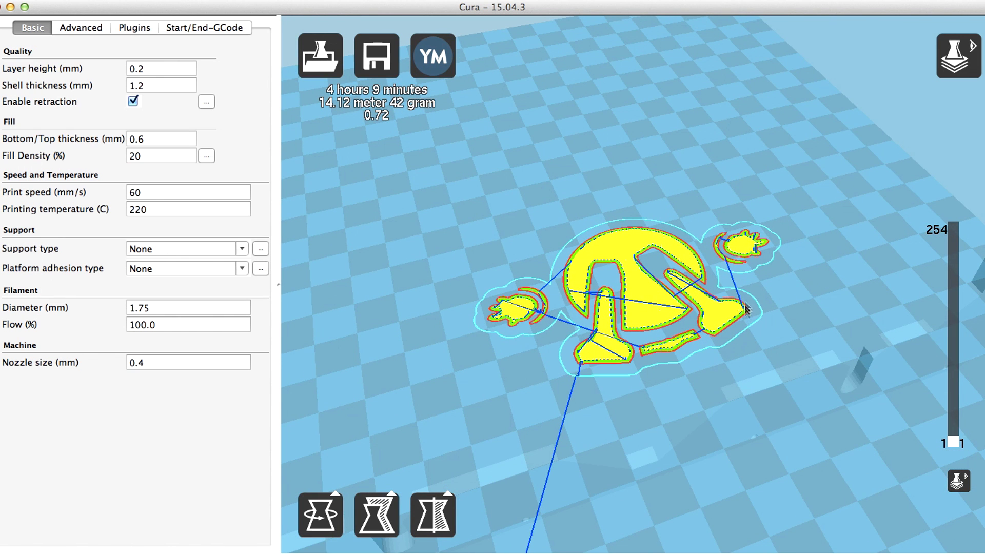
Step: Raise the layer preview to layer 254 and view the complete sliced robot from the front
left_click(953, 442)
left_click_drag(953, 442, 965, 229)
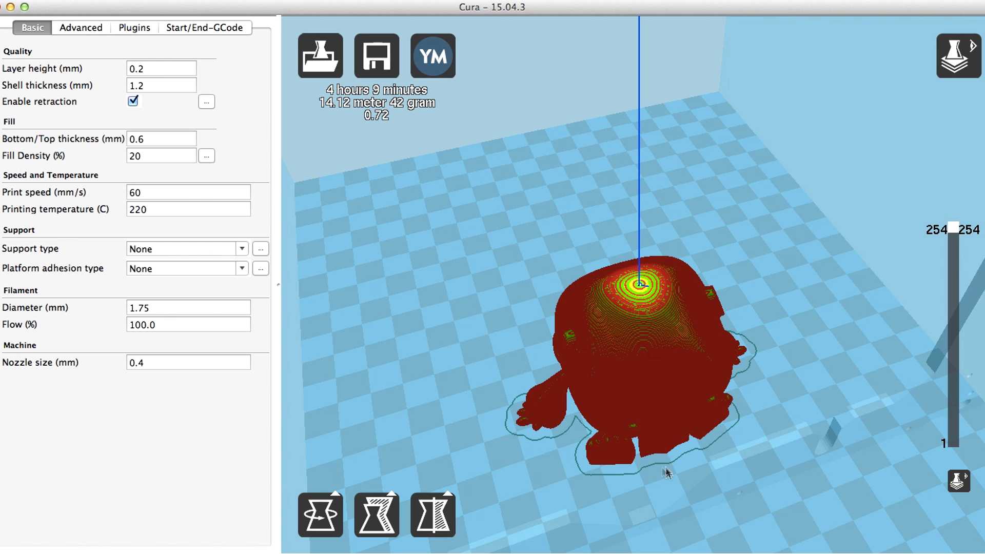
right_click_drag(666, 485, 656, 456)
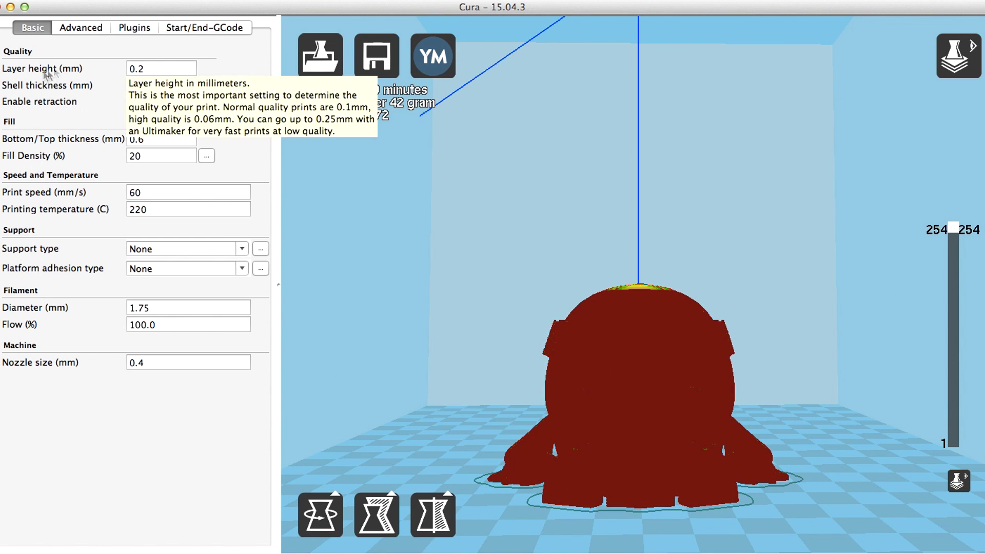
Step: Set the layer height to 0.1 mm so the robot is sliced again
mouse_move(169, 68)
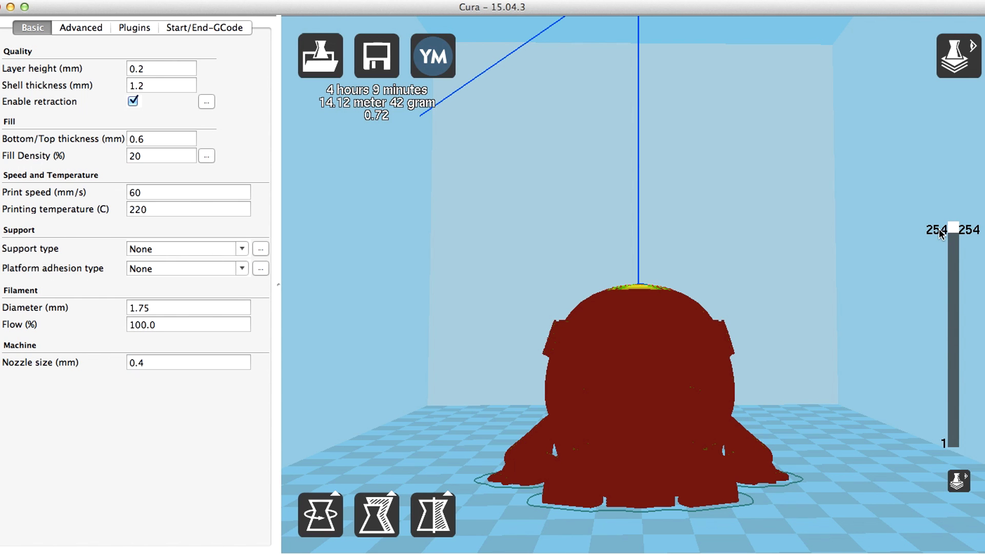
mouse_move(955, 231)
left_mouse_down()
mouse_move(967, 337)
mouse_move(976, 334)
mouse_move(969, 225)
left_mouse_up()
left_click(154, 68)
key("BackSpace")
type("1")
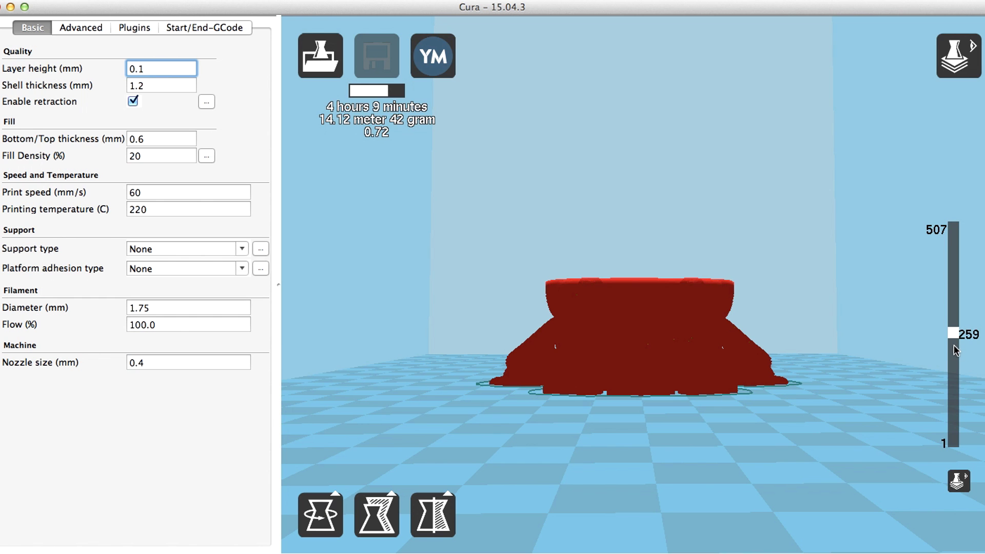
Step: Raise the layer preview to layer 507 and examine the thin layers on the robot's head close up
left_click_drag(953, 336, 952, 227)
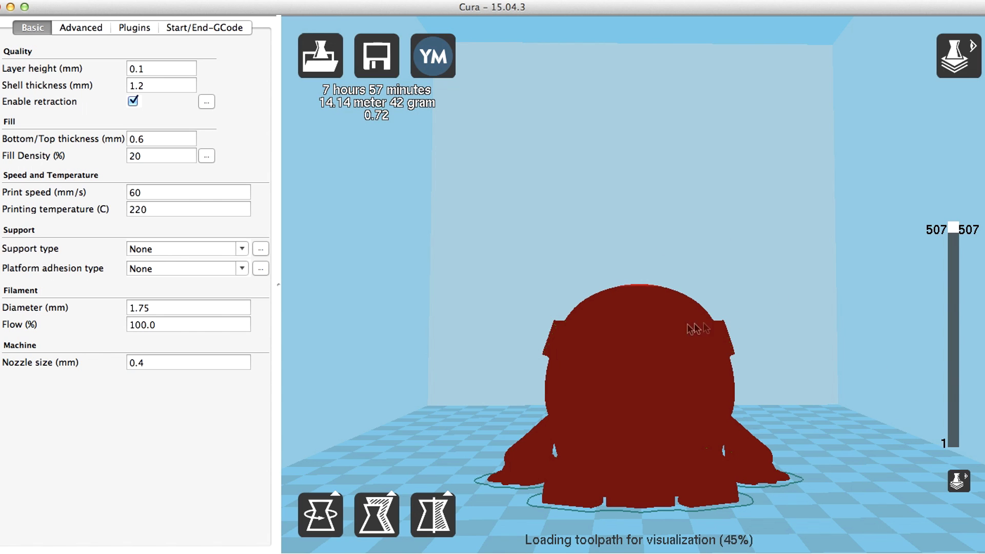
scroll(668, 338, "down", 1)
scroll(657, 353, "down", 1)
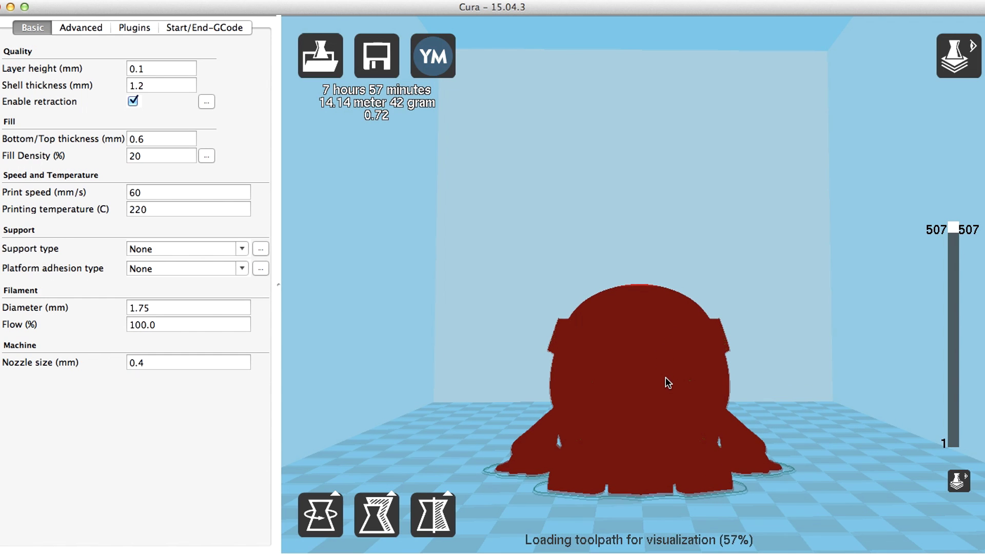
scroll(668, 379, "up", 2)
scroll(668, 382, "up", 2)
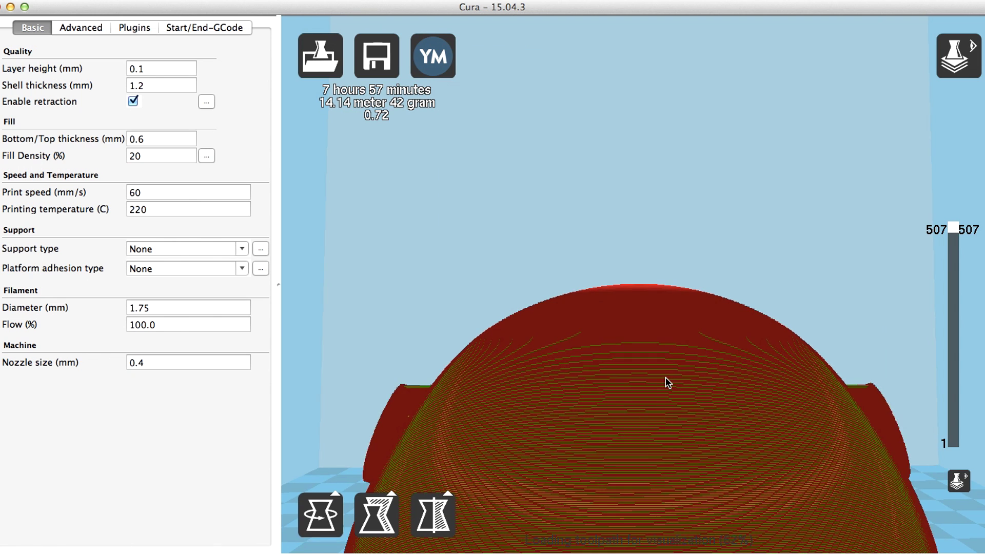
scroll(666, 379, "up", 2)
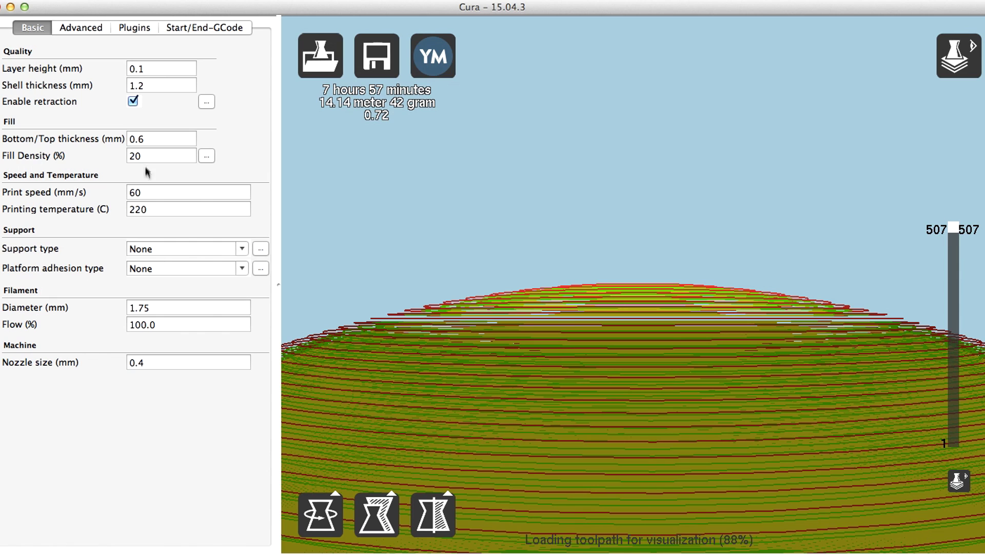
Step: Set the layer height to 0.2 mm
mouse_move(145, 70)
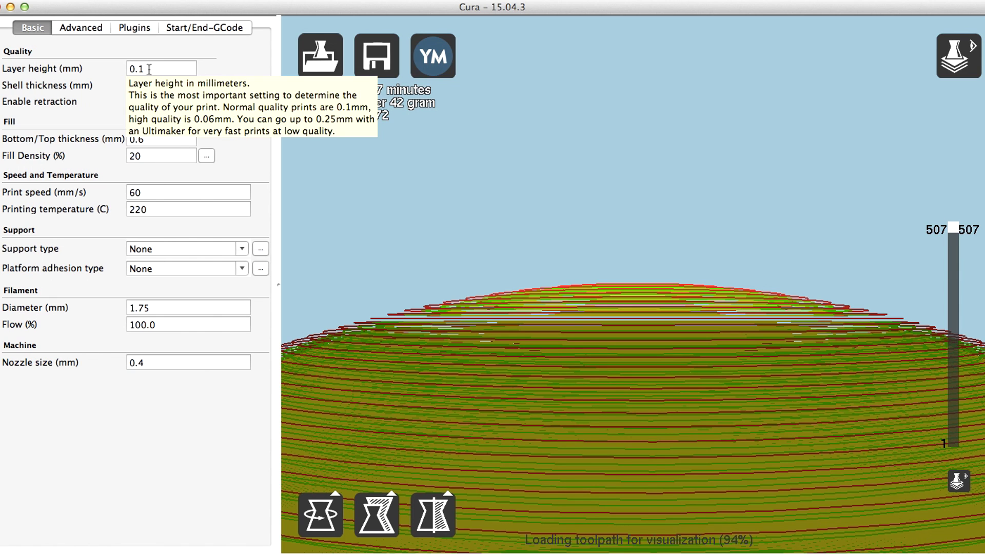
left_click(150, 67)
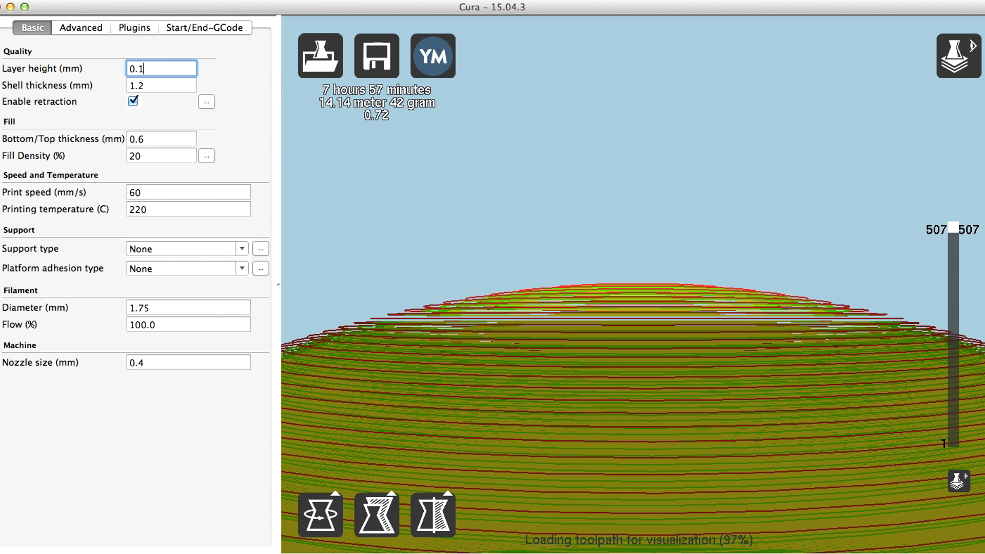
key("BackSpace")
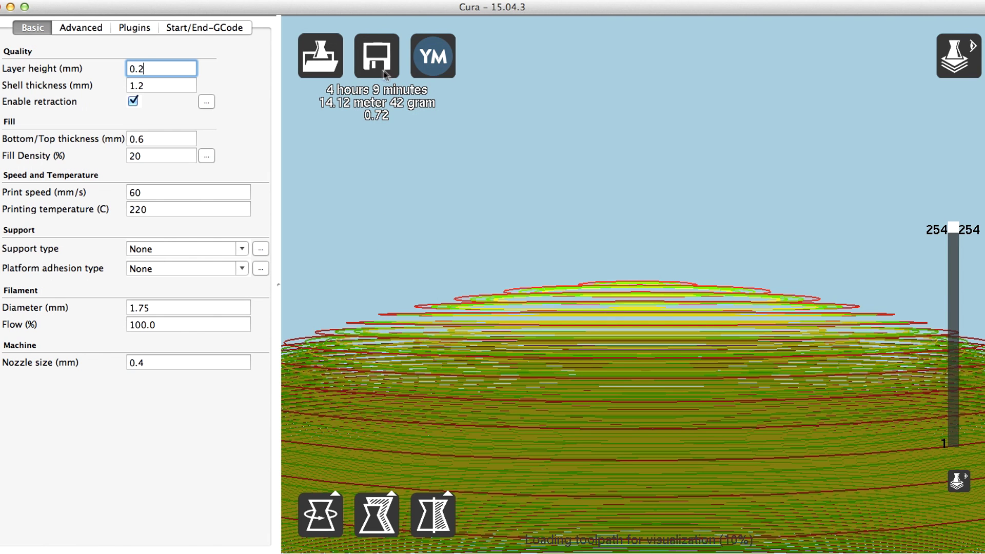
mouse_move(162, 71)
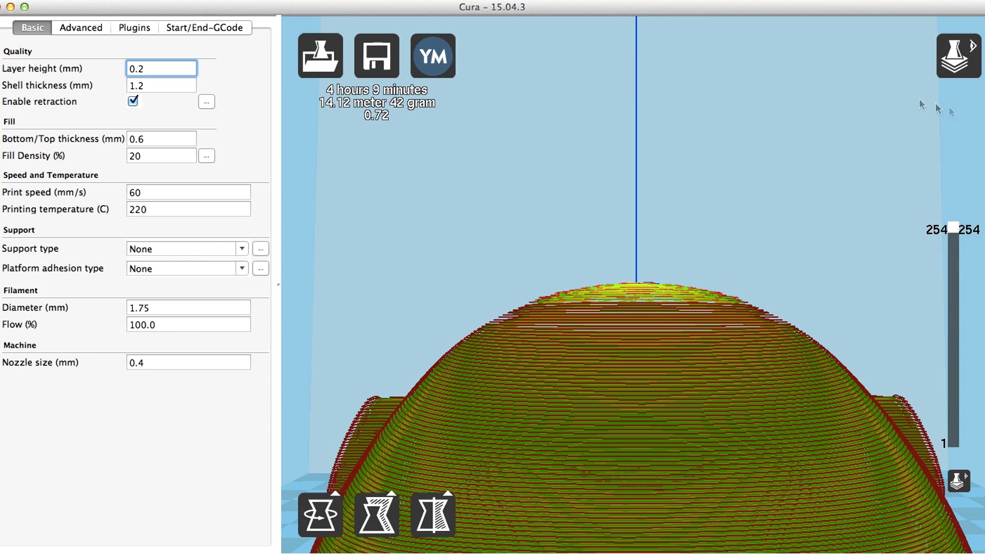
Step: Lower the layer preview to layer 177 and examine the head's infill and walls from above and from the side
left_click_drag(956, 235, 977, 306)
right_click_drag(764, 189, 765, 221)
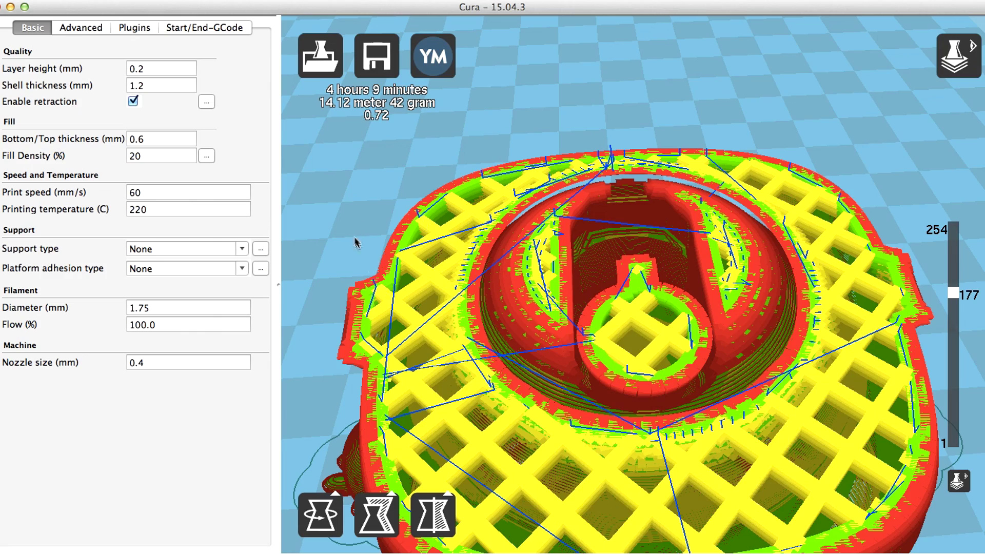
right_click_drag(356, 243, 356, 200)
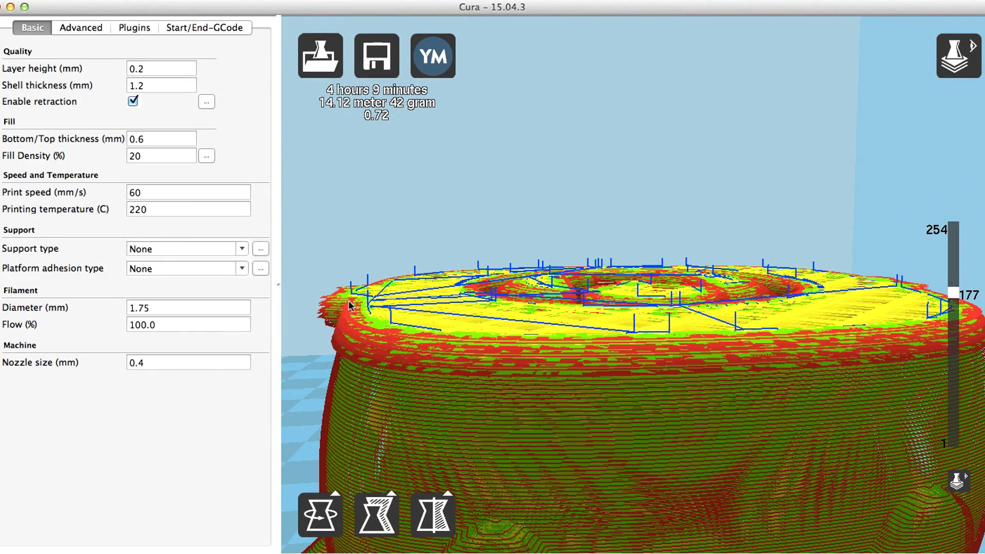
right_click_drag(355, 284, 355, 315)
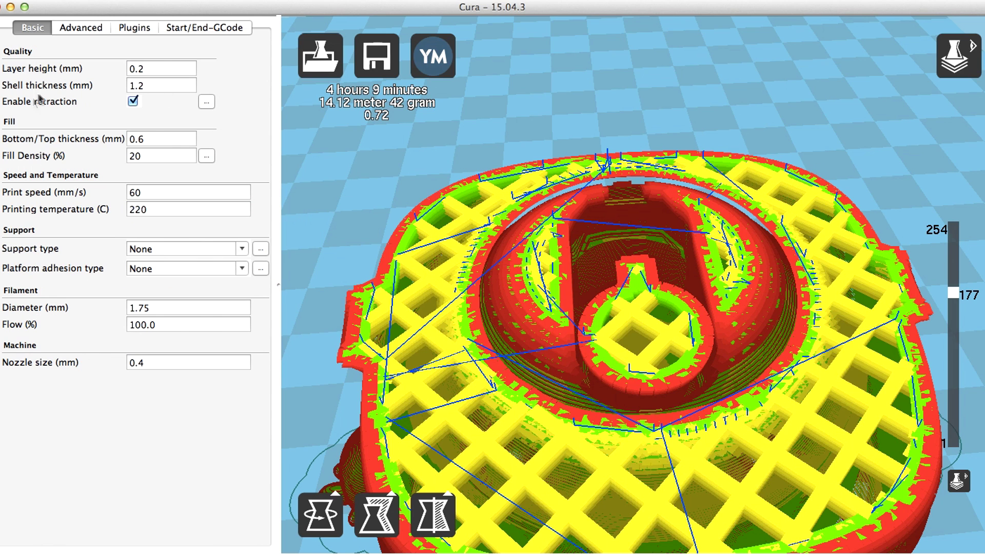
Step: Set the shell thickness to 0.8 mm and keep retraction enabled
mouse_move(129, 88)
left_click(153, 86)
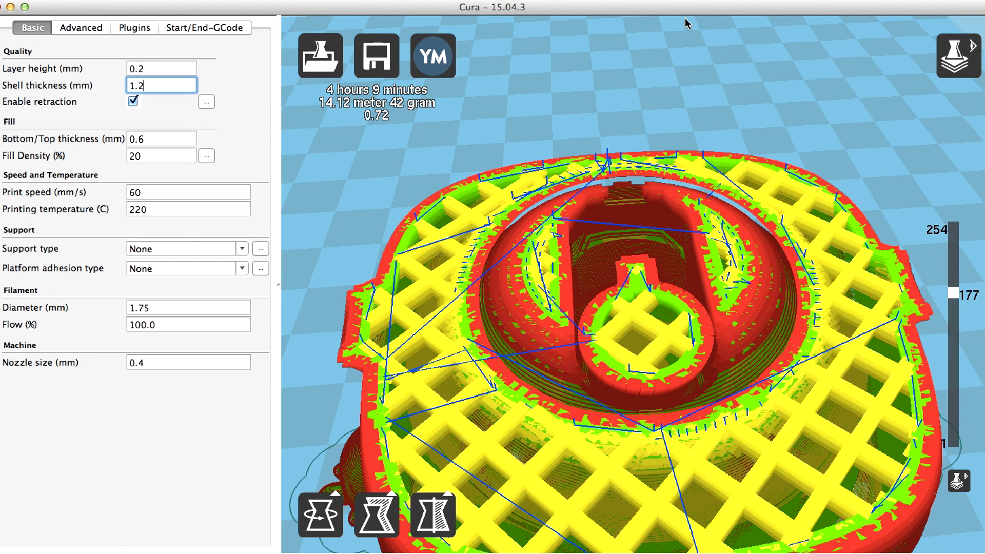
key("BackSpace")
key("BackSpace")
key("BackSpace")
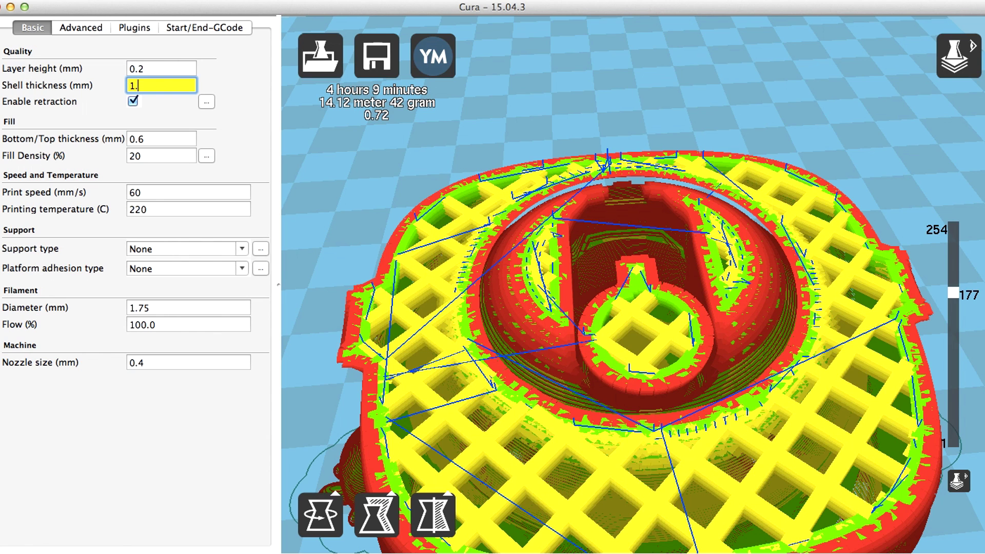
type("0.")
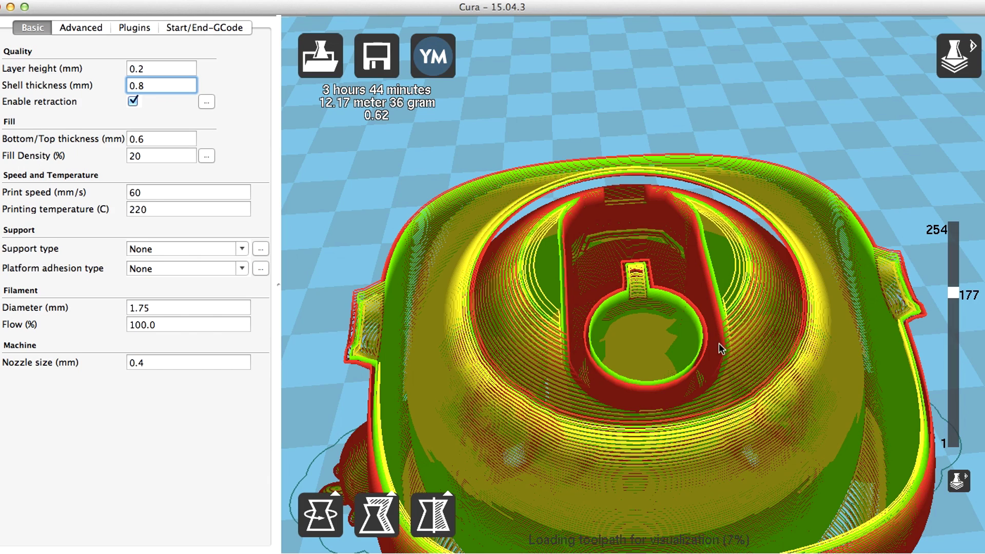
right_click_drag(719, 302, 412, 247)
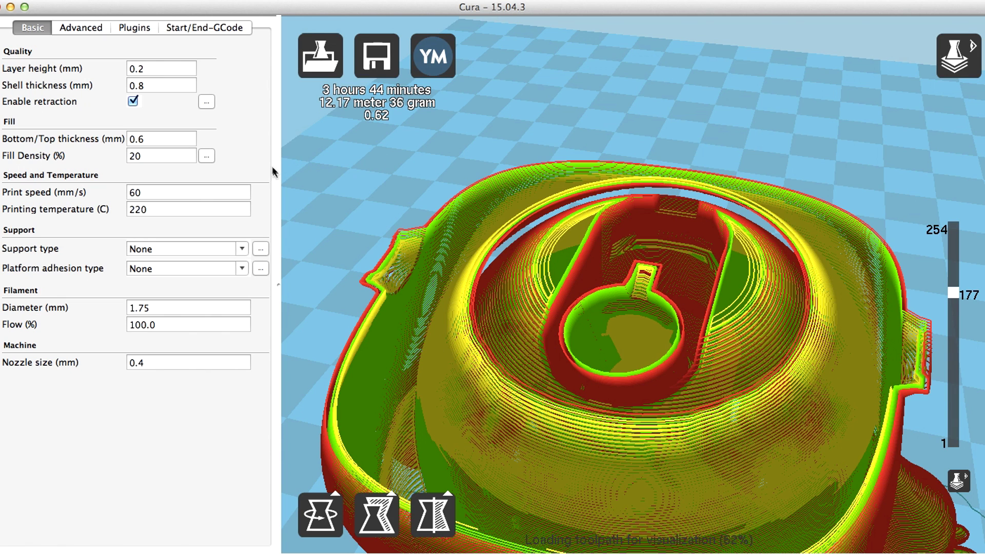
mouse_move(59, 106)
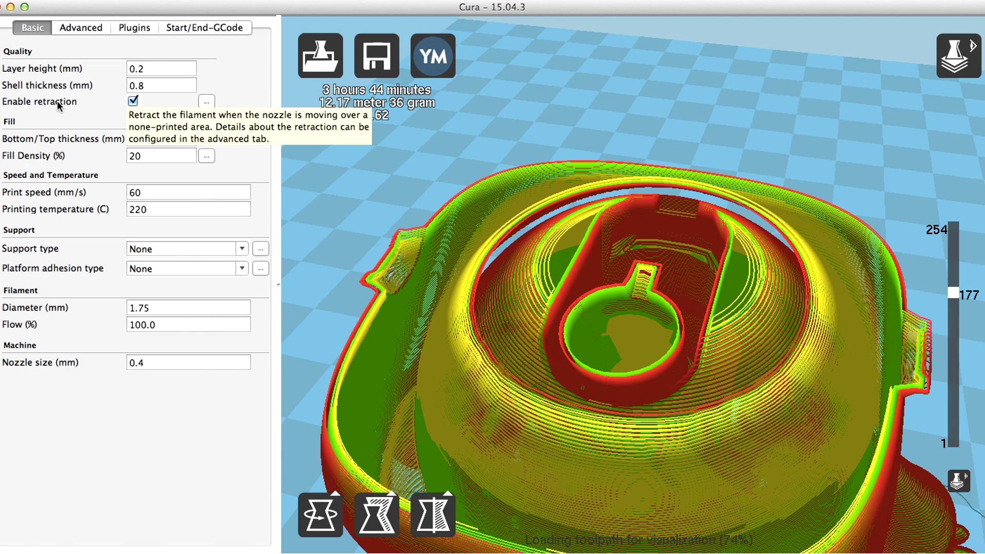
left_click(133, 102)
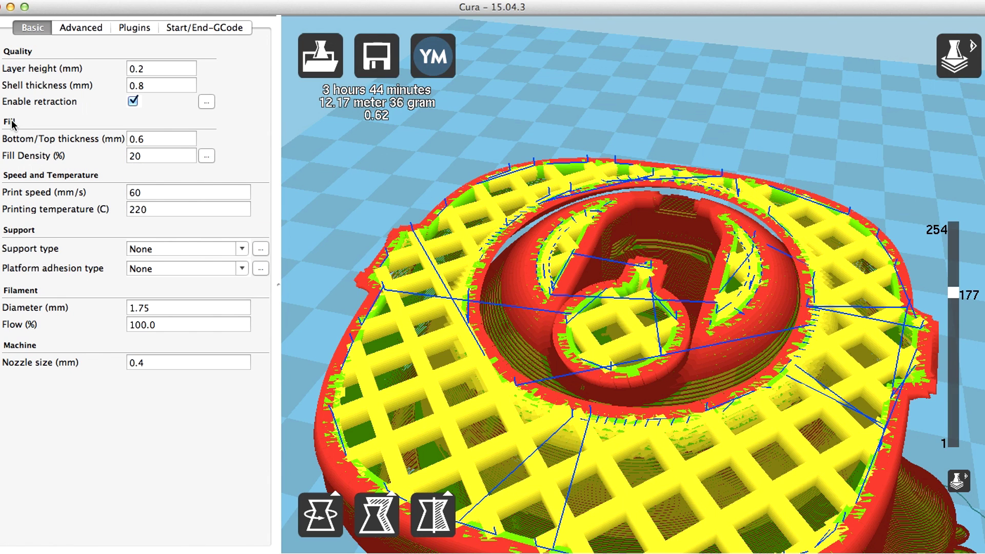
Step: Examine the robot's solid bottom at layer 4 and its solid top at layer 254 in the layer preview
mouse_move(30, 137)
left_click_drag(955, 293, 956, 440)
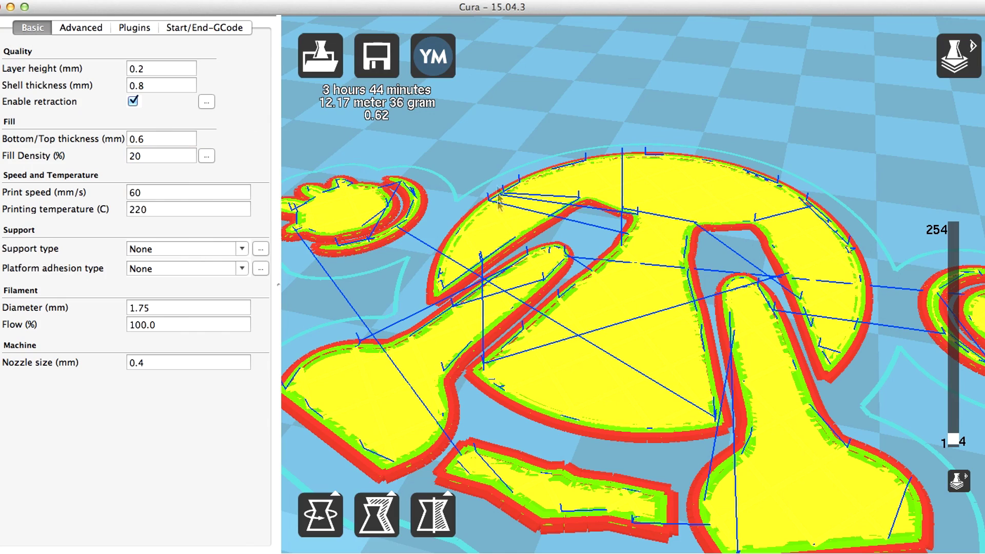
left_click_drag(953, 442, 955, 230)
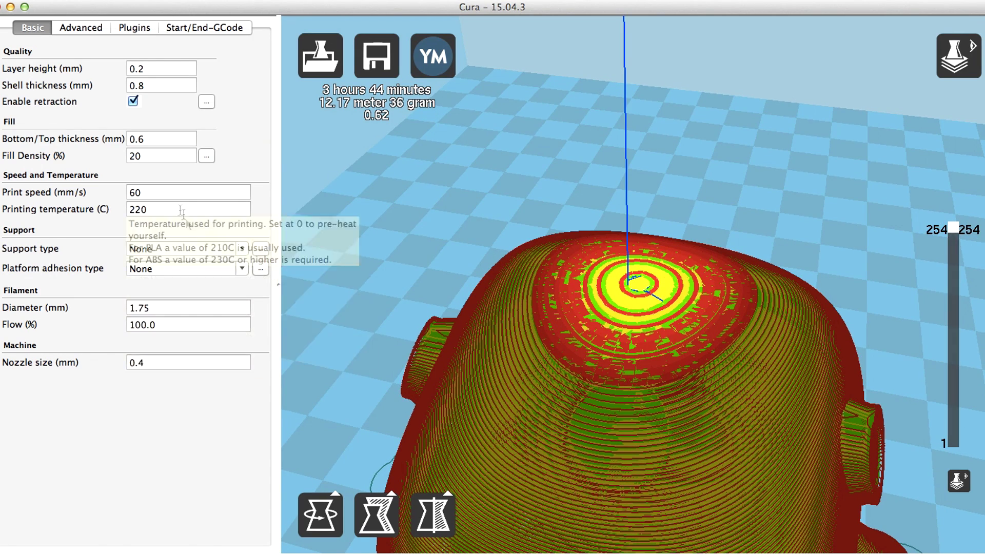
mouse_move(174, 140)
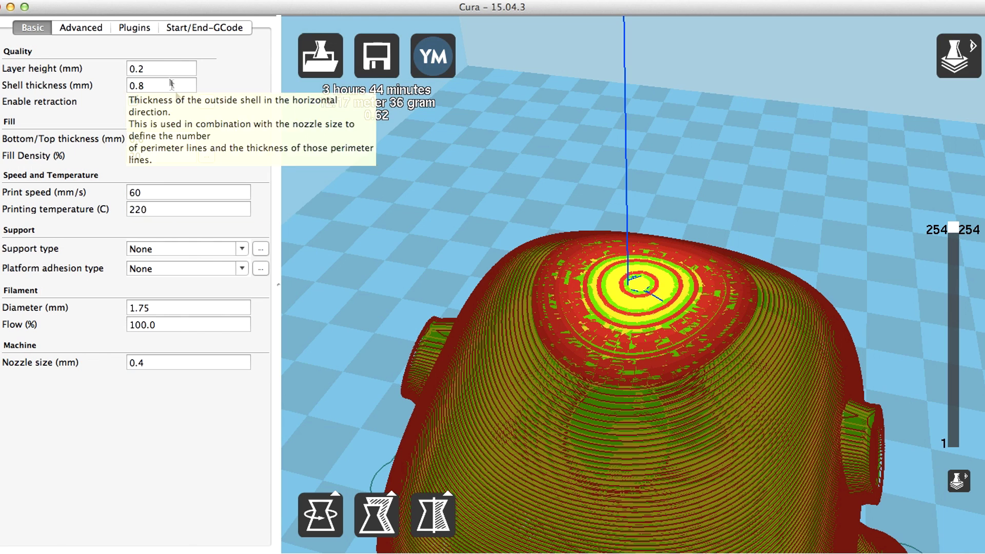
mouse_move(162, 71)
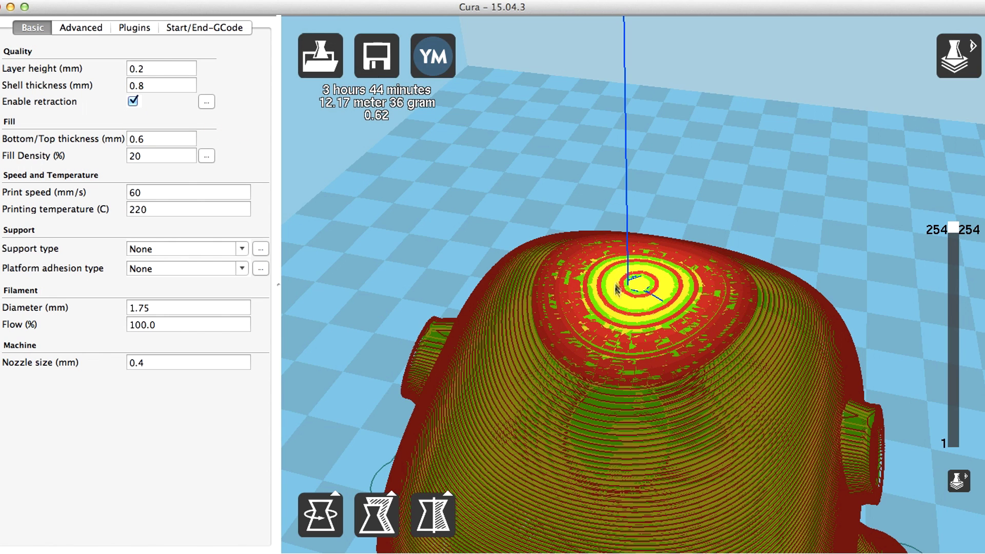
Step: Lower the layer preview to layer 215 to examine the infill grid, and open the bottom/top thickness for editing
mouse_move(16, 158)
left_click_drag(959, 229, 960, 260)
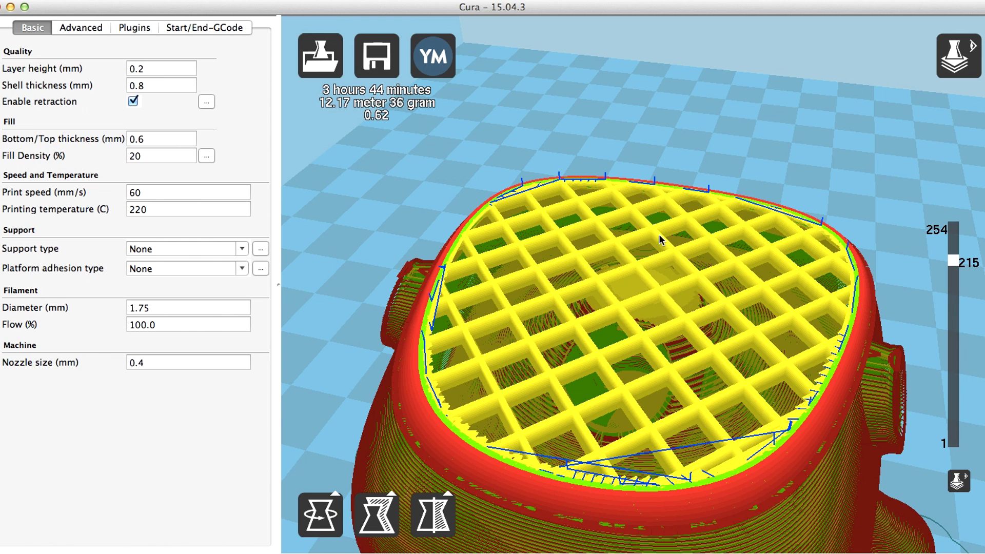
left_click(175, 139)
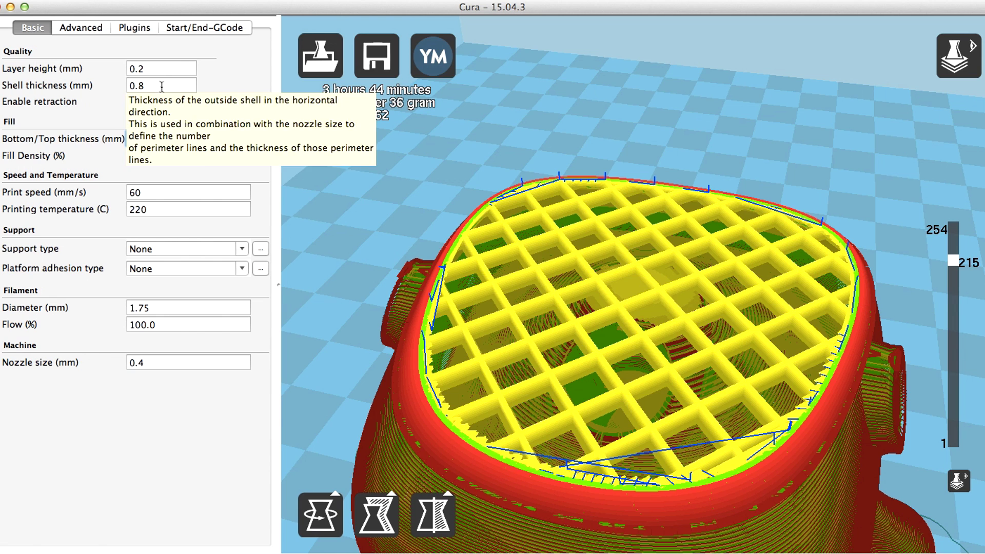
mouse_move(172, 143)
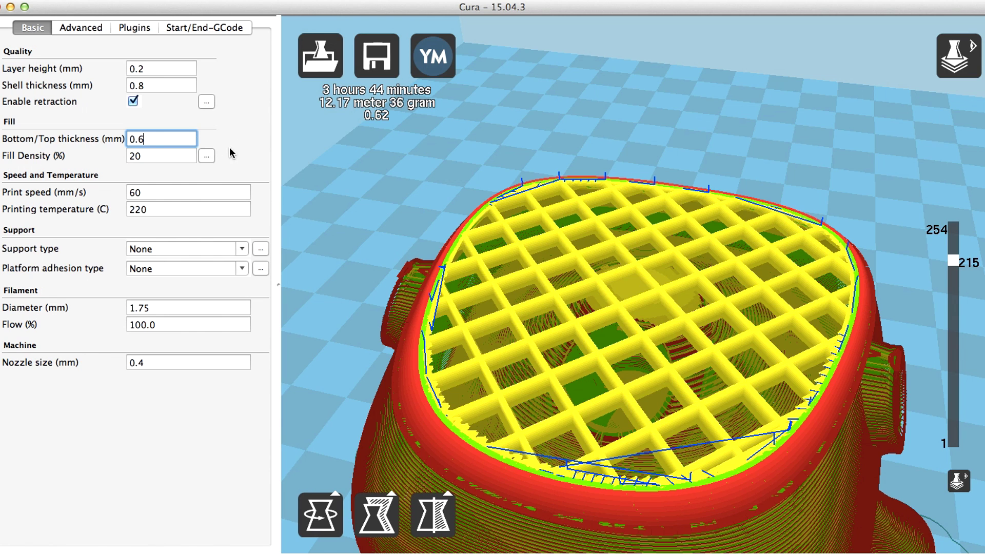
Step: Set the fill density to 10%
left_click(174, 154)
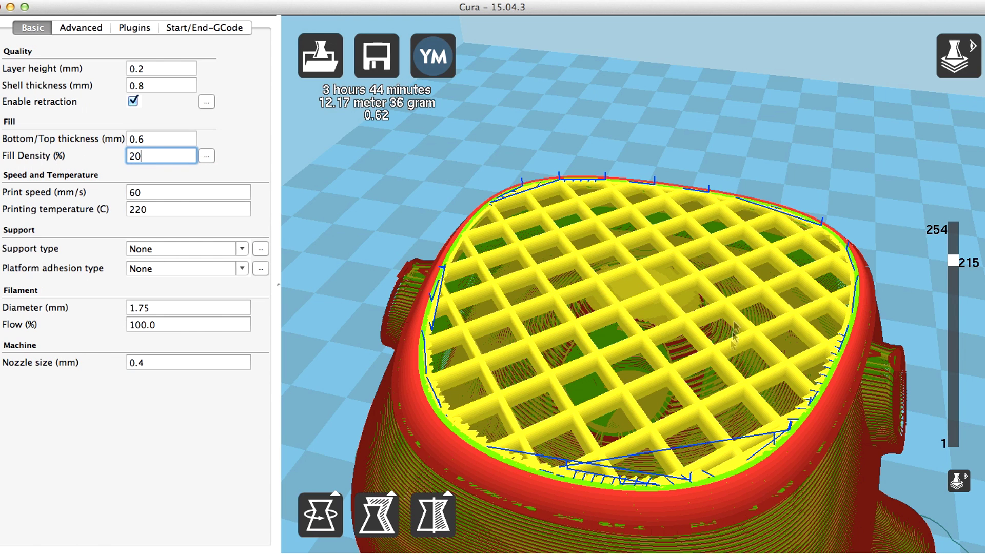
mouse_move(189, 143)
key("BackSpace")
key("BackSpace")
type("1")
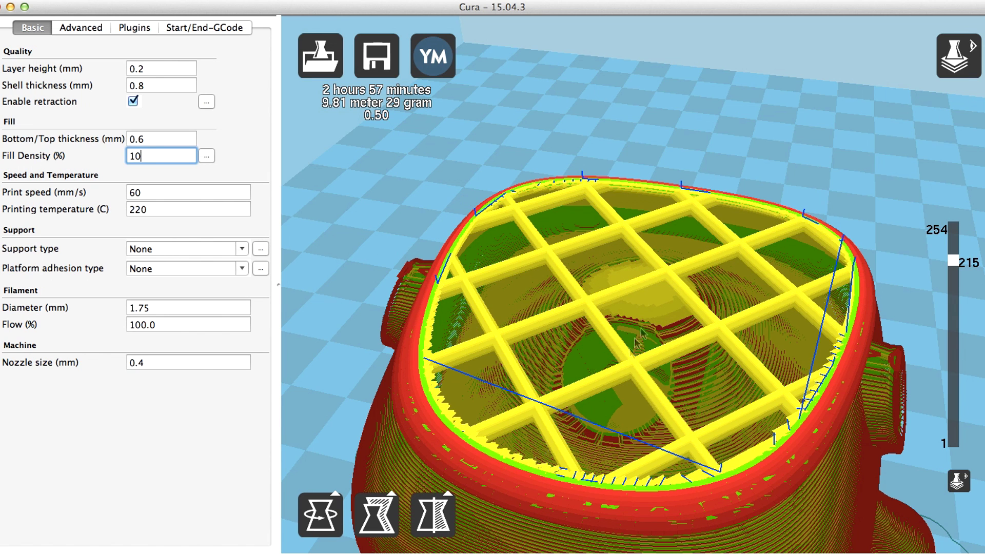
Step: Set the fill density to 20%
key("BackSpace")
key("BackSpace")
type("20")
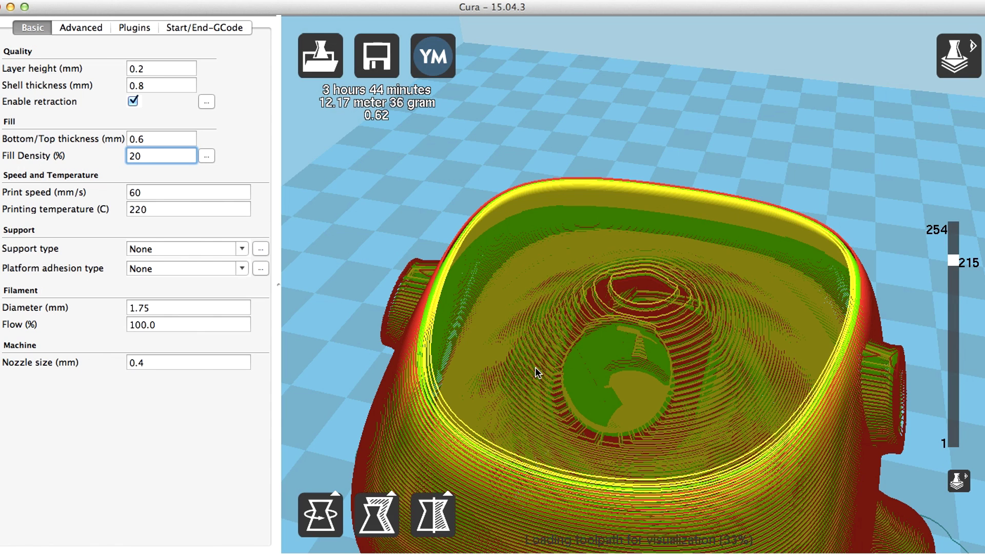
Step: Examine the robot's layers from the side, close up and from afar, and raise the preview to layer 238
right_click_drag(503, 374, 530, 355)
scroll(501, 349, "up", 10)
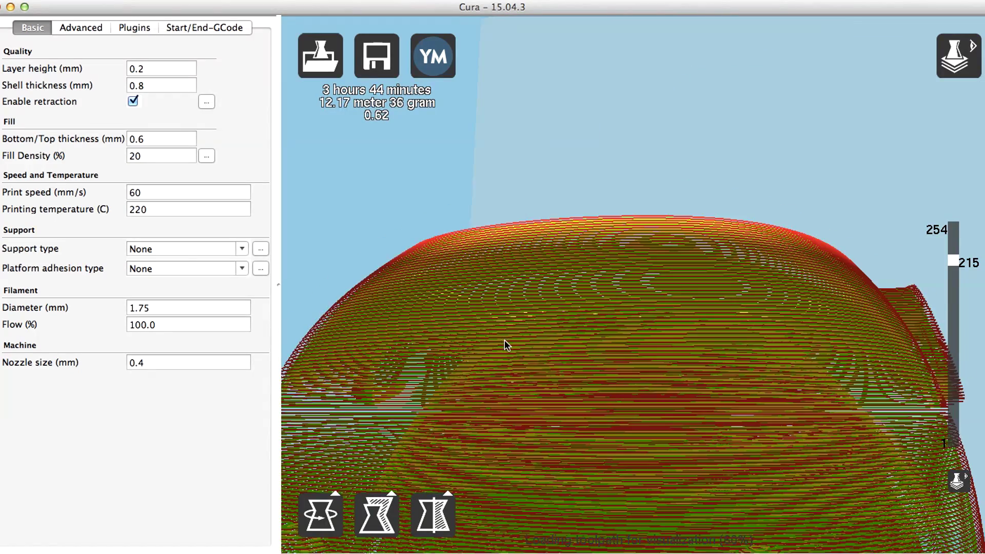
scroll(510, 344, "down", 10)
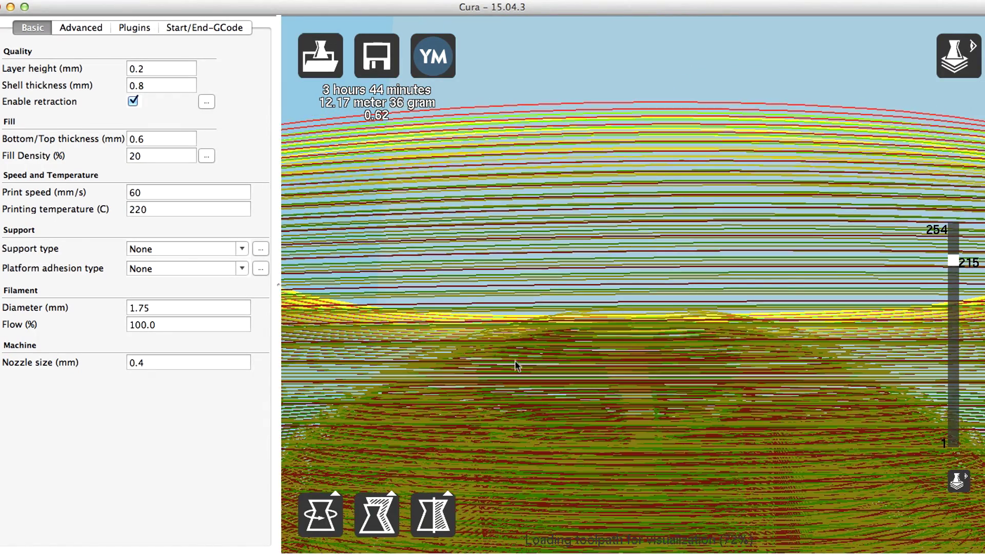
scroll(534, 398, "down", 5)
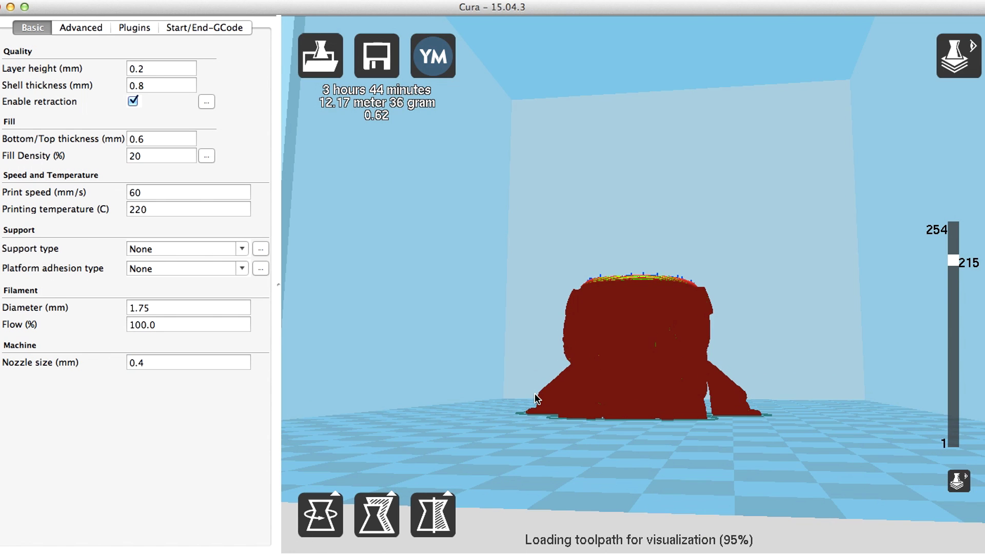
scroll(534, 393, "up", 5)
left_click_drag(954, 261, 952, 242)
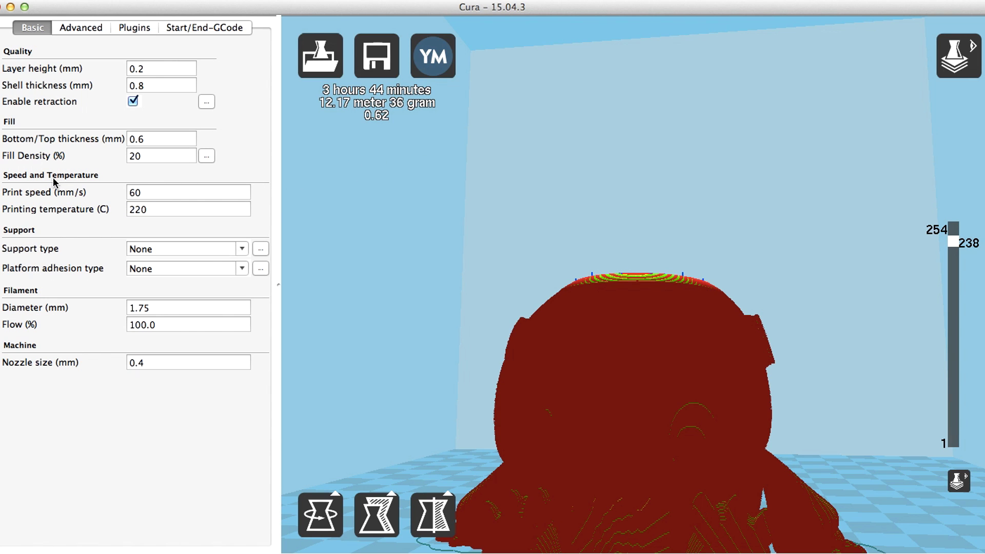
Step: Open the print speed for editing and view the robot's infill at layer 238 from above
mouse_move(32, 190)
left_click(165, 190)
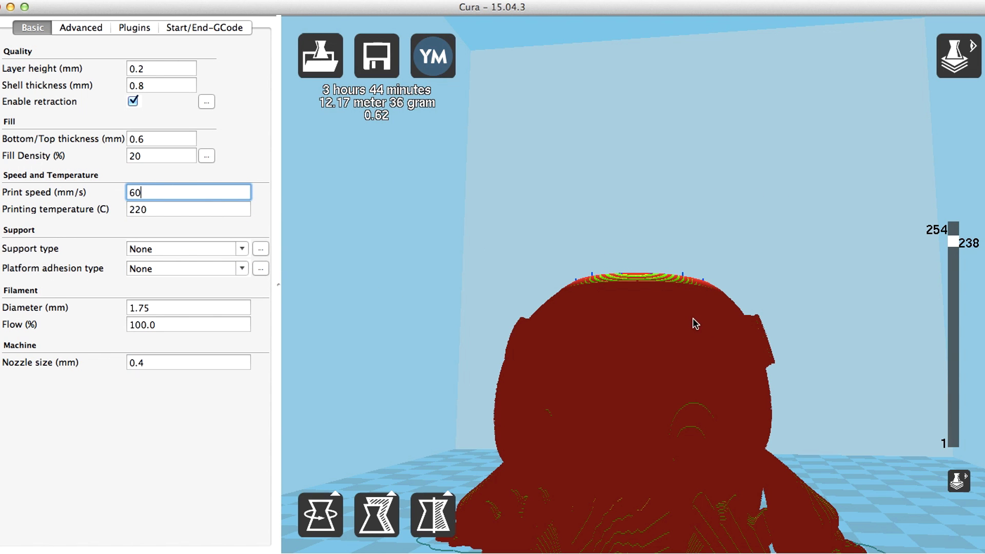
right_click_drag(718, 308, 735, 351)
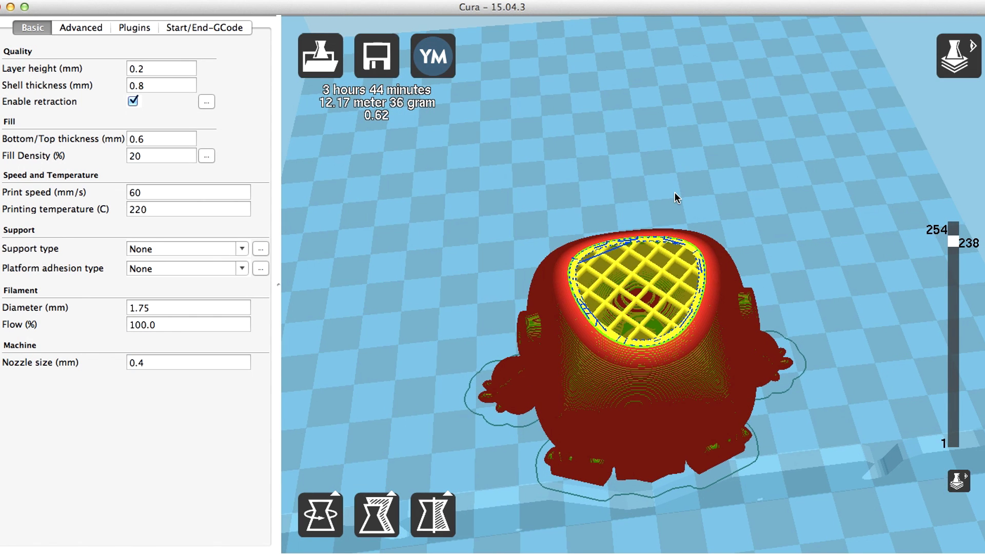
Step: Set the printing temperature to 210 °C
scroll(674, 198, "down", 2)
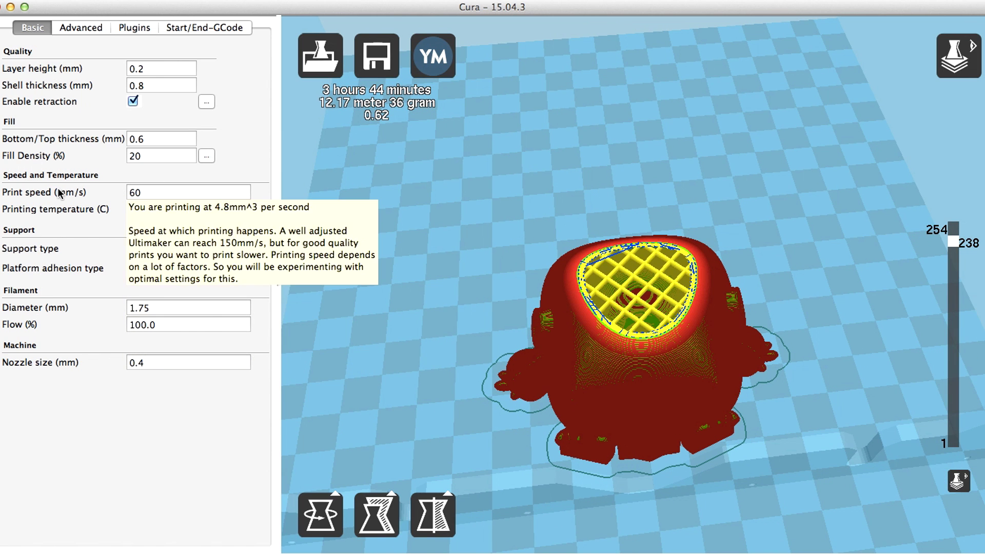
mouse_move(157, 188)
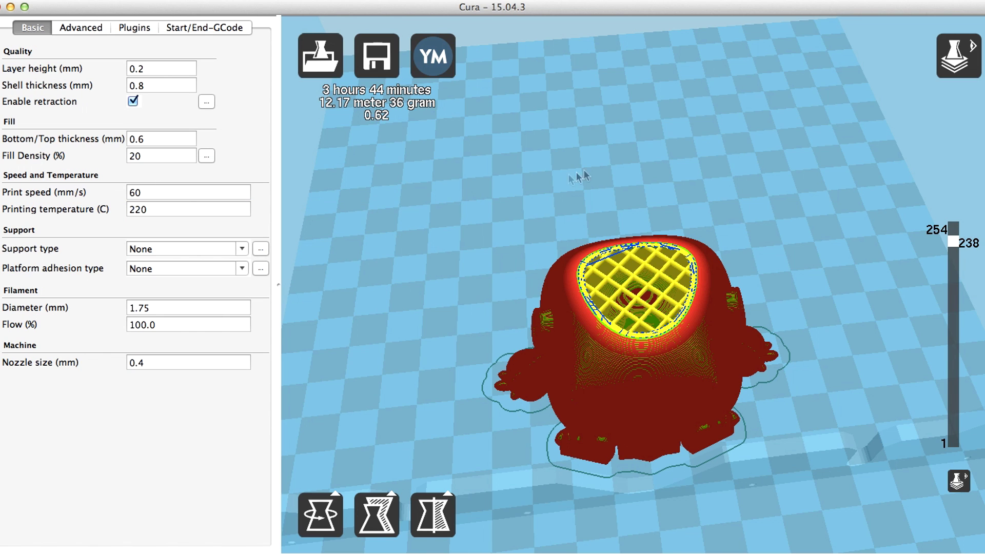
mouse_move(139, 205)
mouse_move(195, 188)
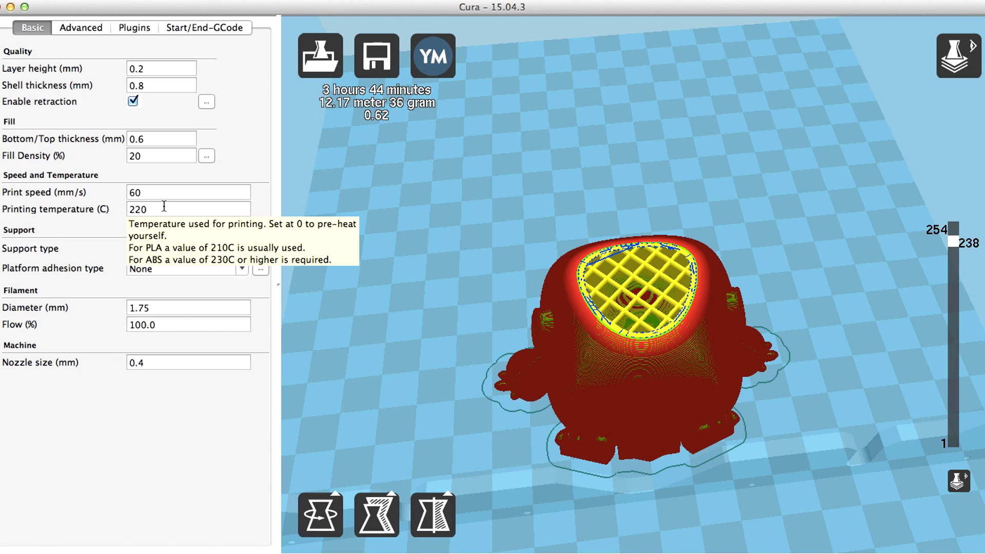
left_click(164, 206)
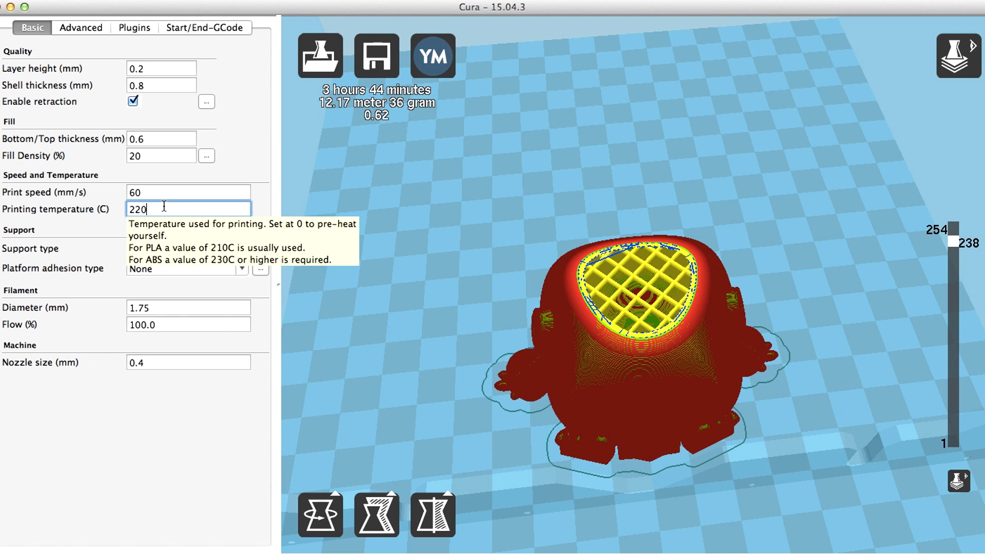
key("BackSpace")
key("BackSpace")
type("1")
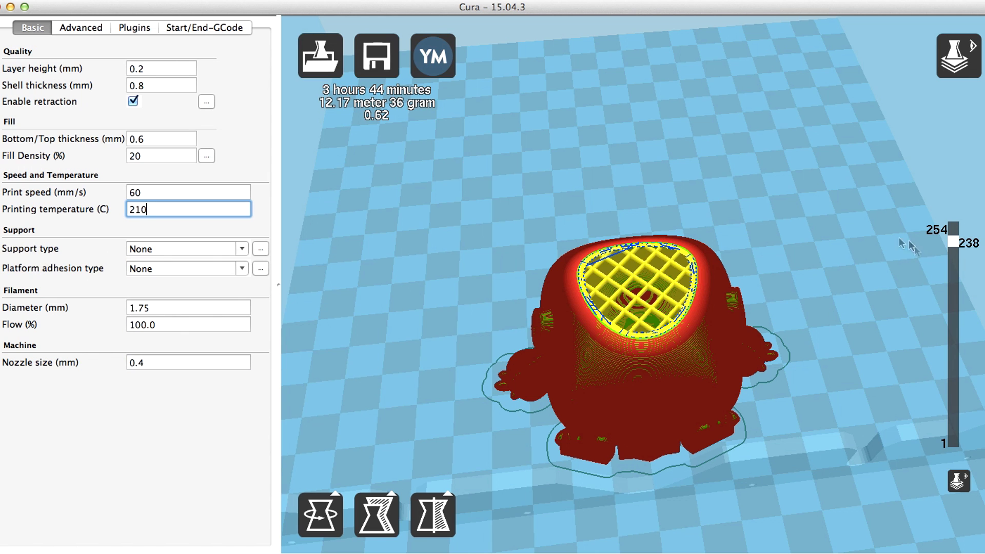
Step: Return the robot to the Normal view mode and view the solid model from the front
left_click(957, 56)
left_click(967, 100)
right_click_drag(803, 341, 826, 304)
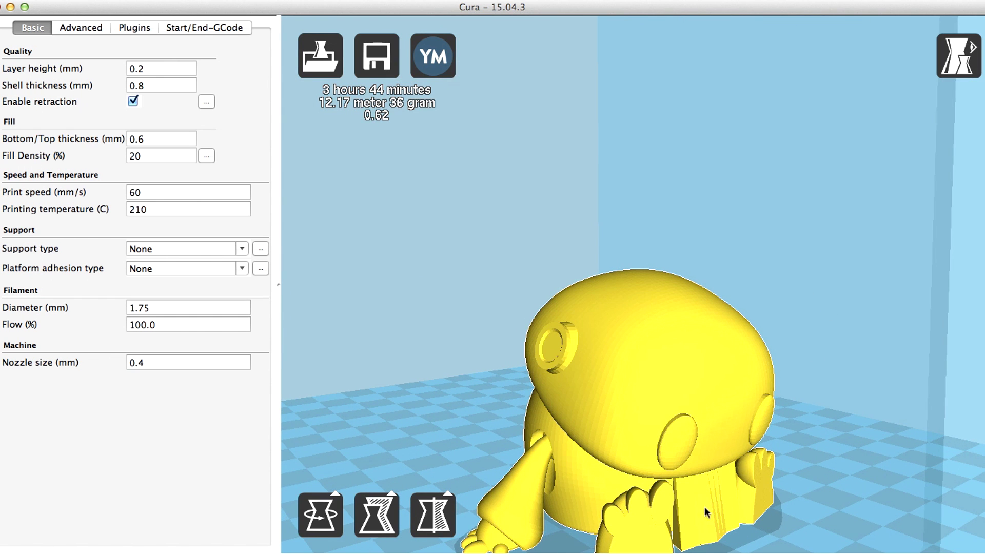
scroll(707, 516, "up", 2)
scroll(706, 516, "down", 4)
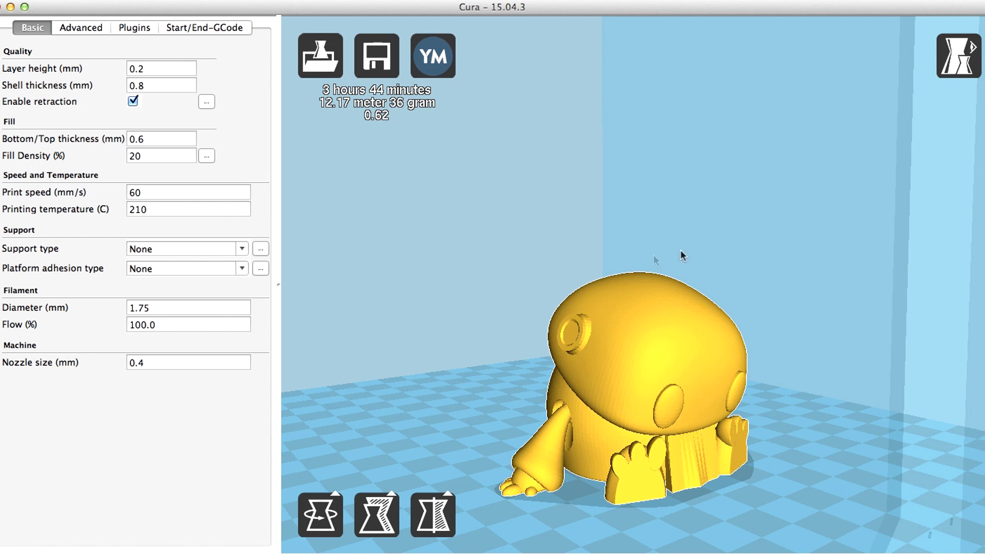
right_click_drag(468, 388, 442, 424)
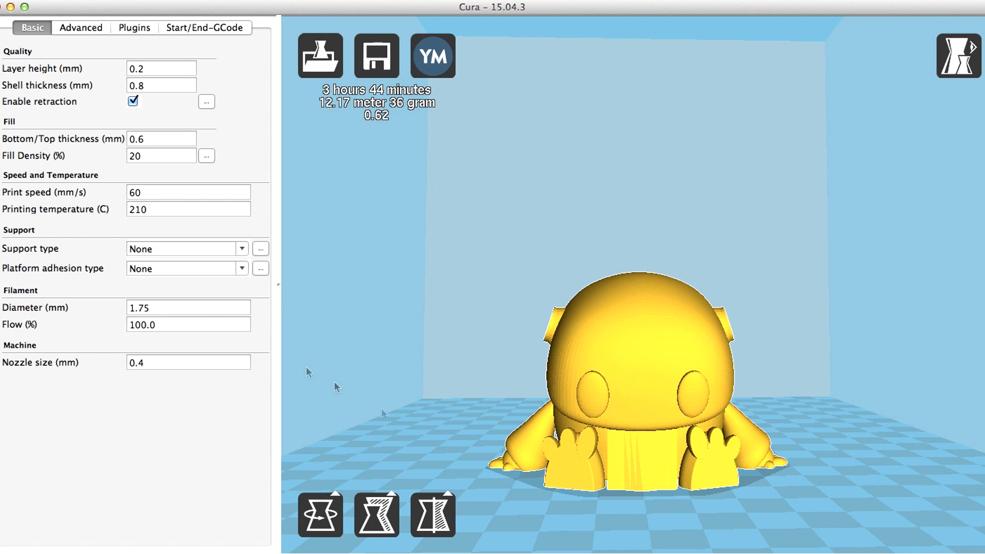
Step: Review the available support types and examine the robot's overhangs from the front and the side
mouse_move(47, 250)
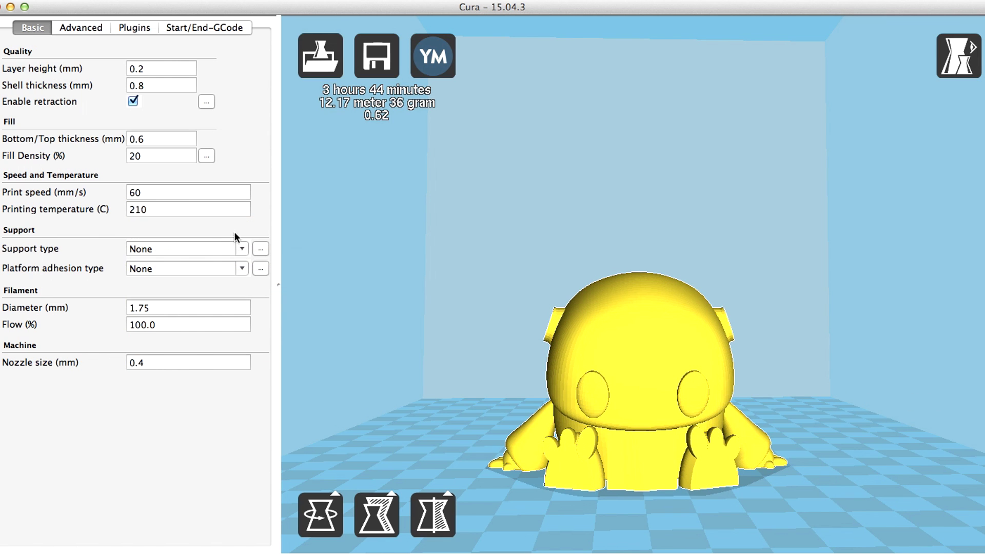
left_click(241, 248)
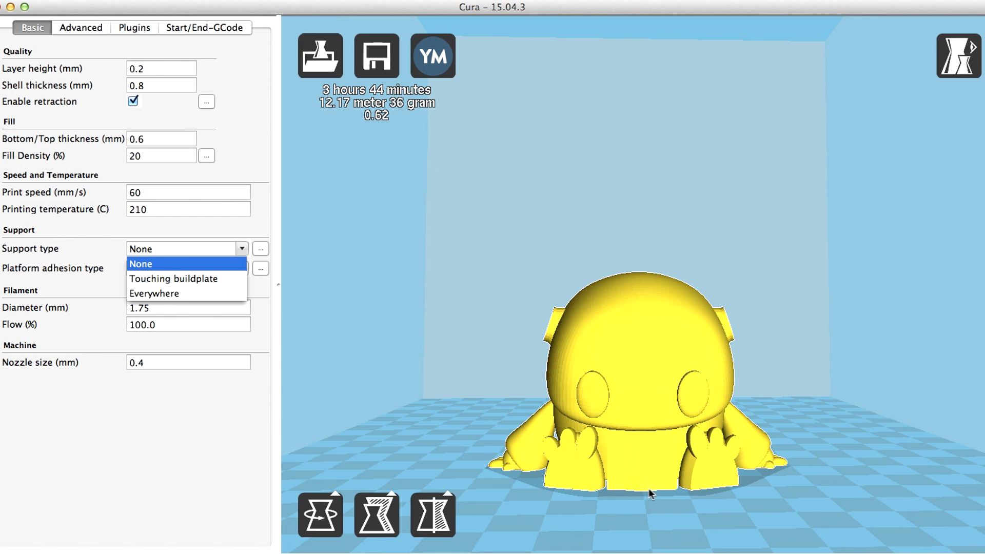
left_click(657, 505)
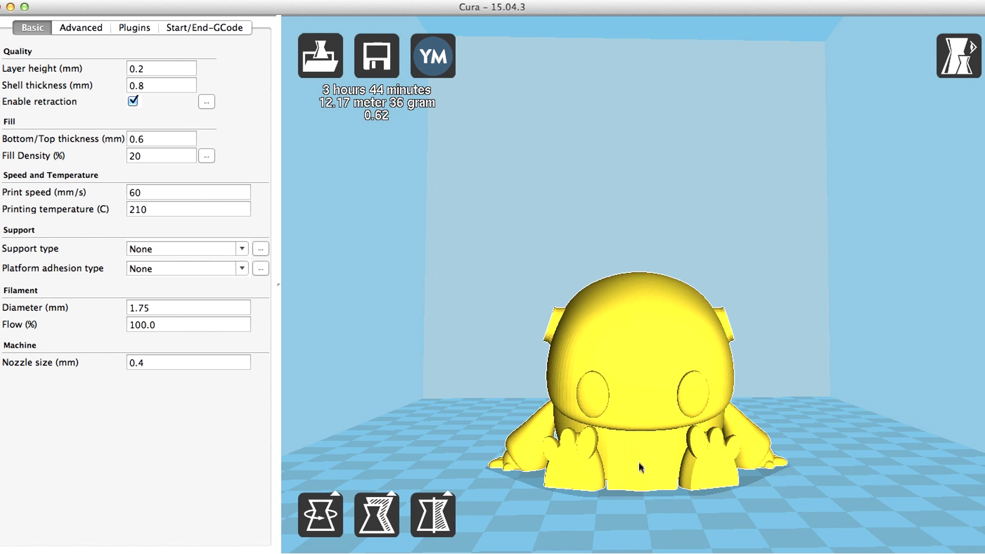
right_click_drag(657, 534, 617, 542)
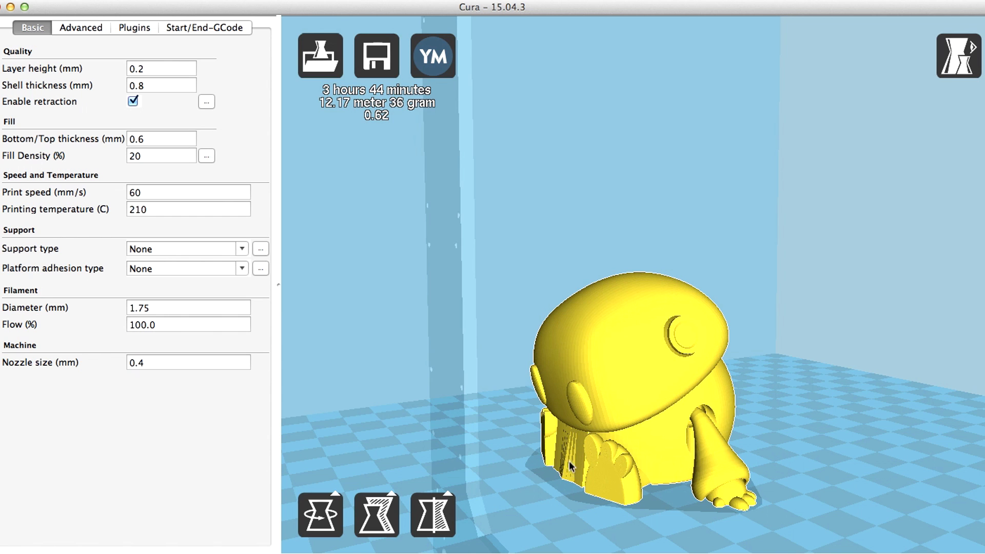
left_click(242, 252)
right_click_drag(845, 465, 780, 417)
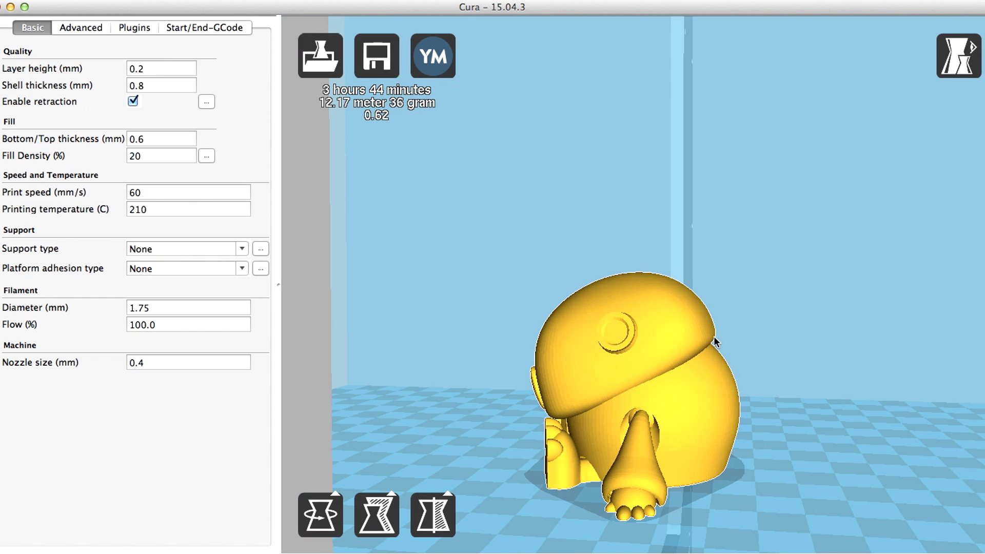
right_click_drag(814, 509, 841, 511)
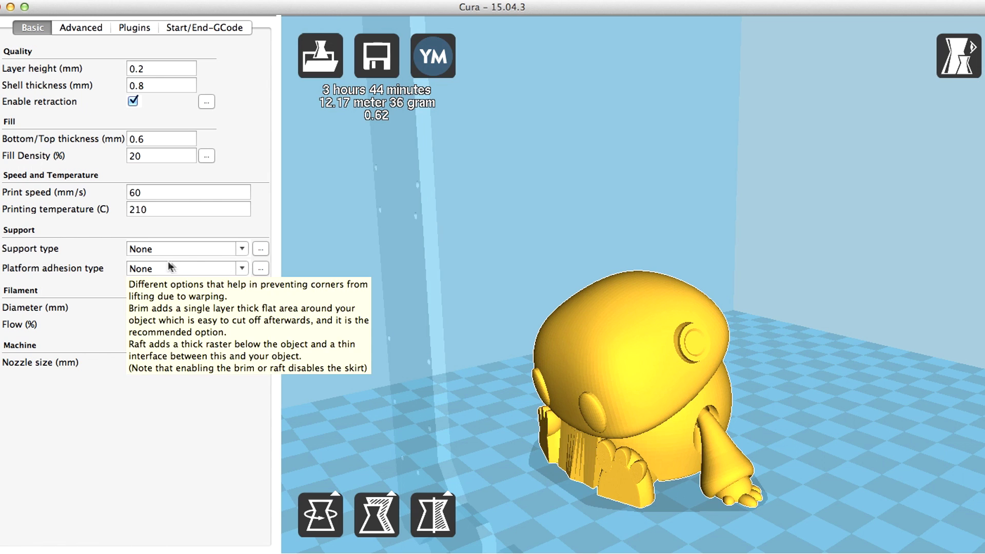
Step: Set the platform adhesion type to Brim and preview the brim around the robot in the Layers view
left_click(242, 270)
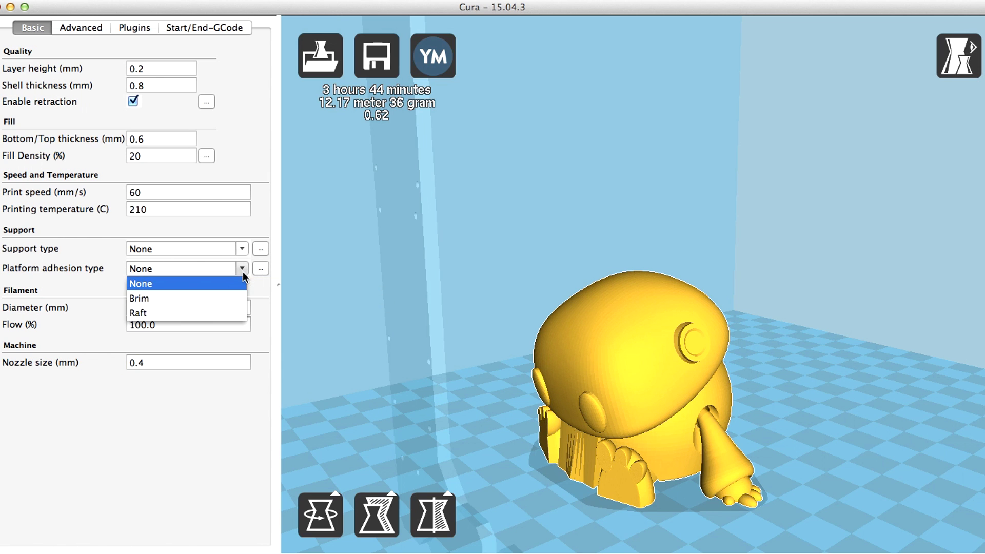
left_click(145, 299)
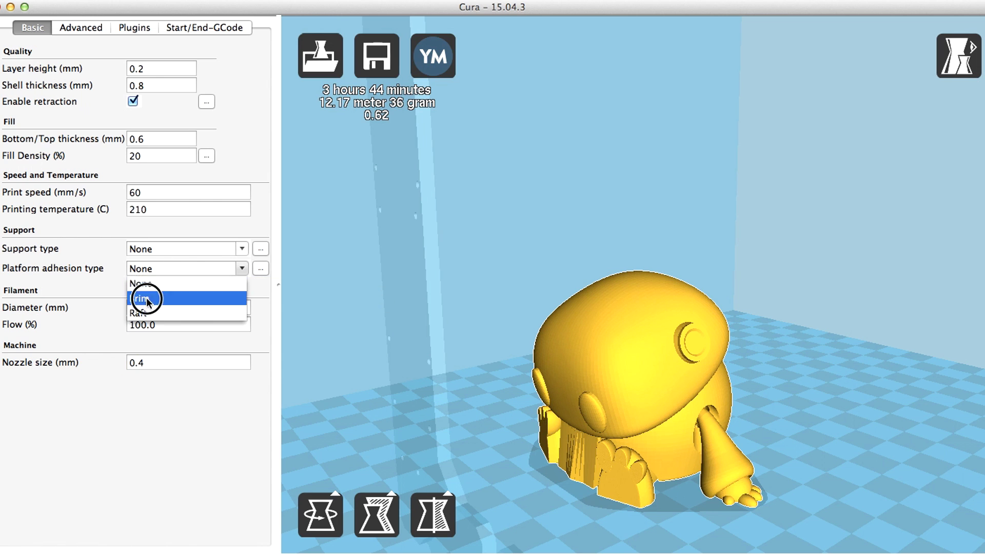
left_click(958, 55)
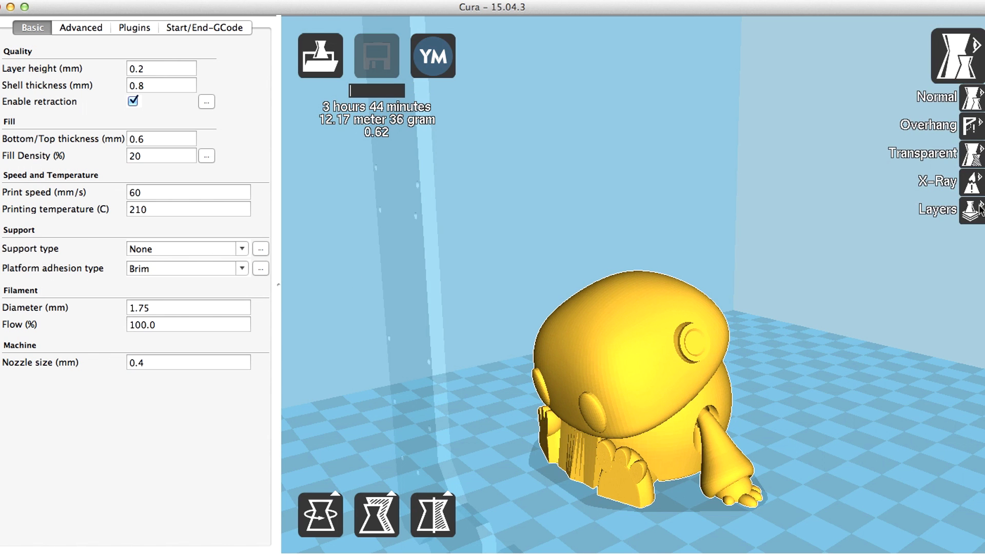
left_click(963, 212)
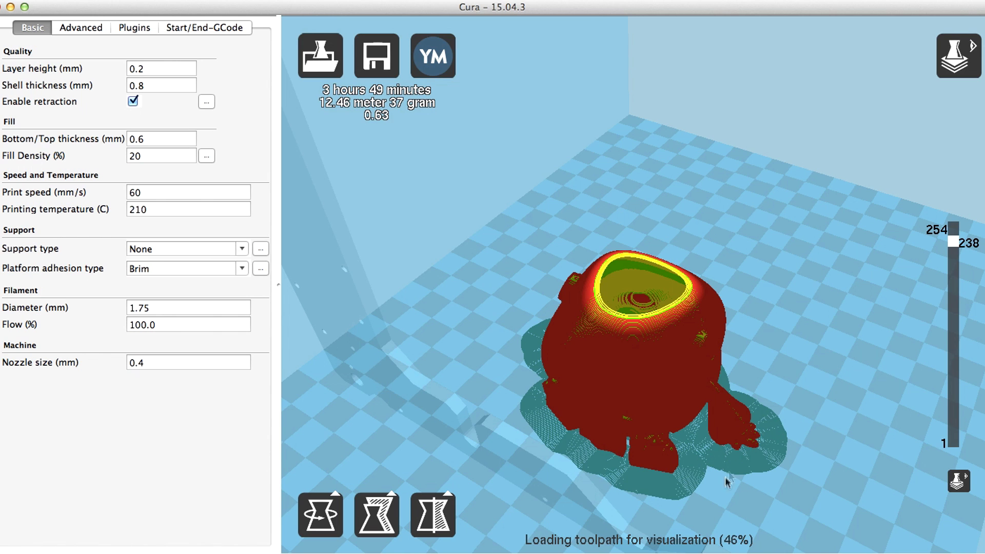
right_click_drag(746, 470, 754, 462)
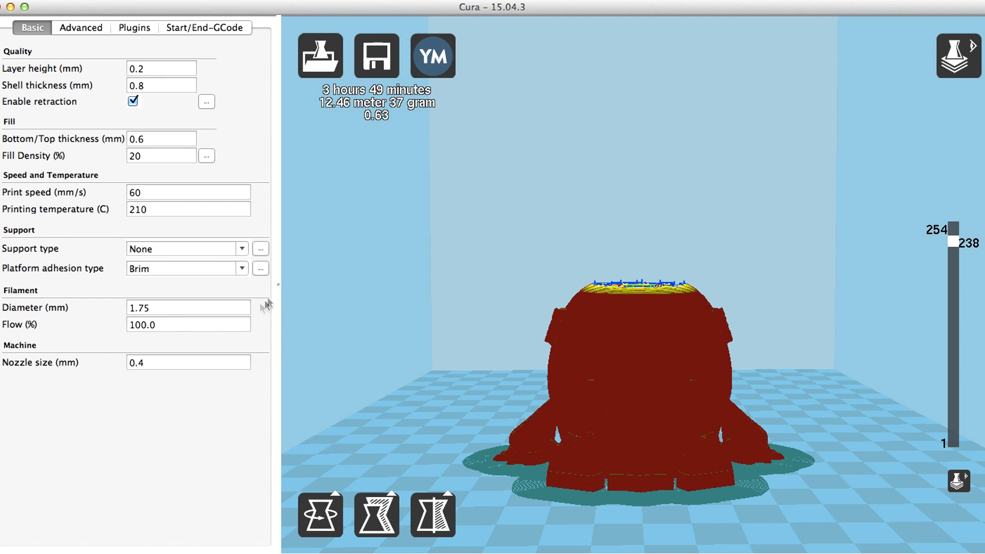
Step: Set the platform adhesion type back to None and return to the Normal view mode
left_click(244, 270)
left_click(221, 285)
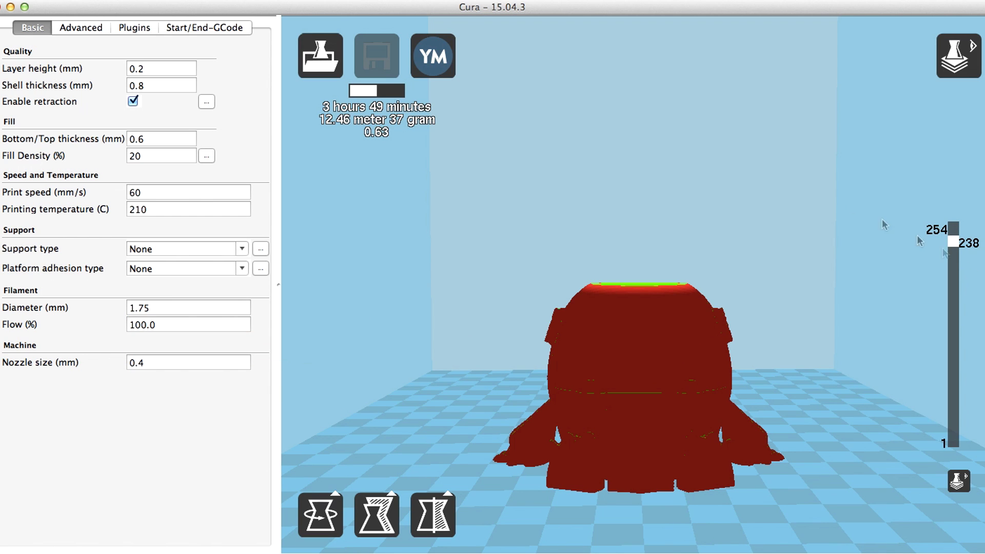
left_click(958, 55)
left_click(968, 97)
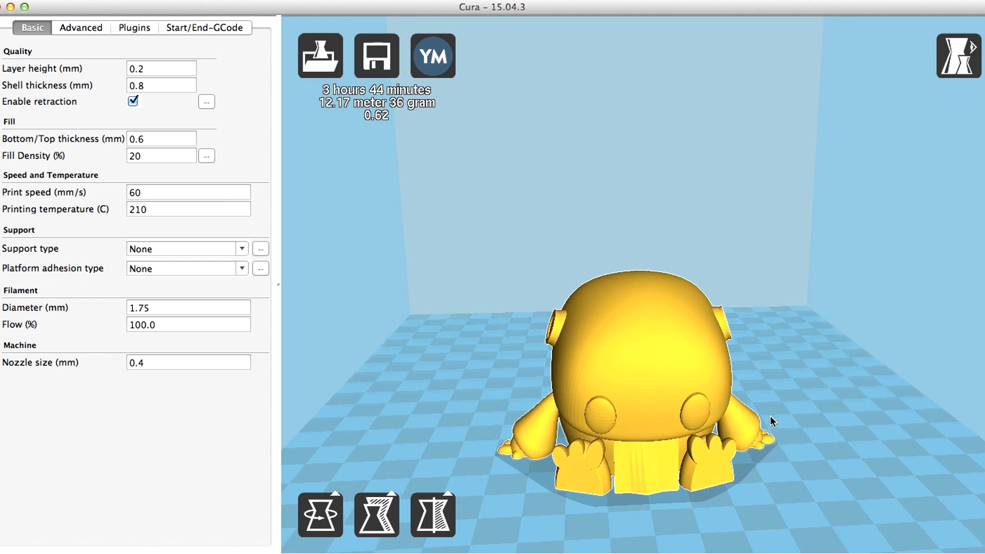
Step: Set the filament diameter to 2.85 mm
left_click(218, 310)
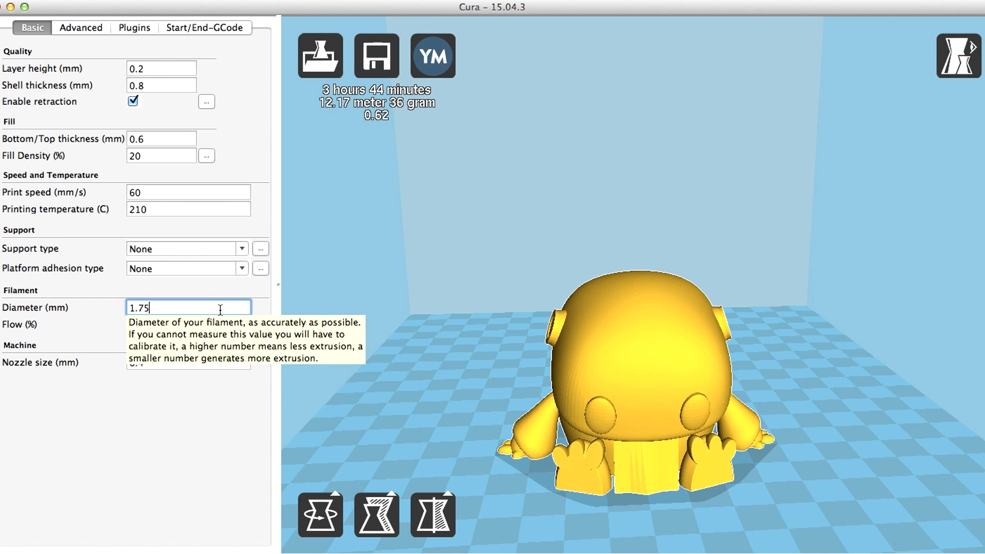
key("BackSpace")
key("BackSpace")
type("2.")
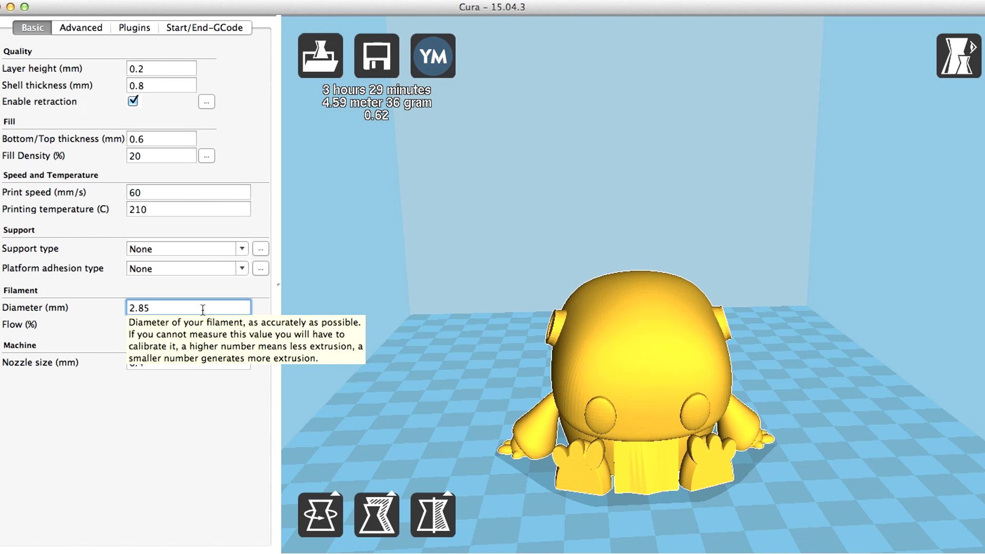
Step: Set the filament diameter back to 1.75 mm
key("BackSpace")
type("1.75")
left_click(566, 215)
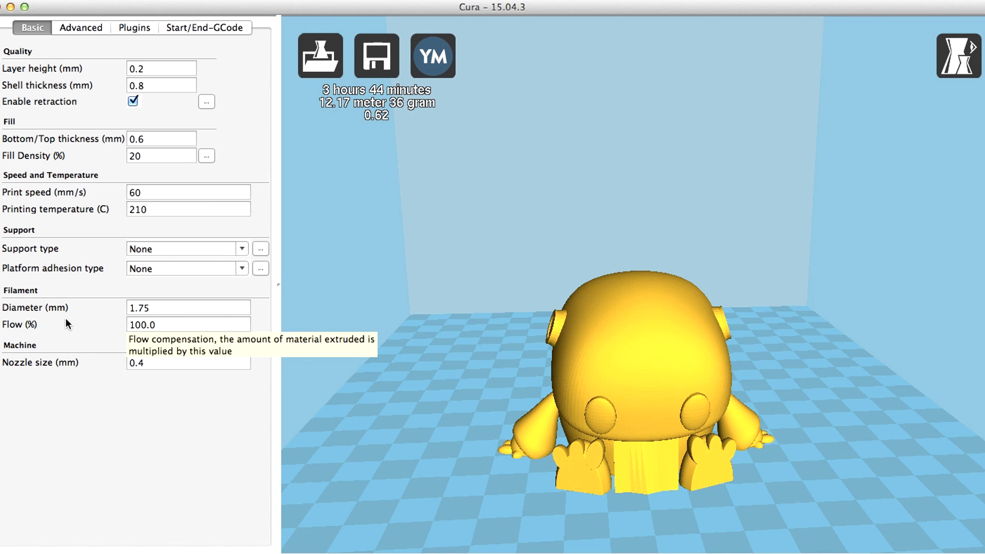
Step: Set the machine's nozzle size to 0.5 mm
left_click(164, 329)
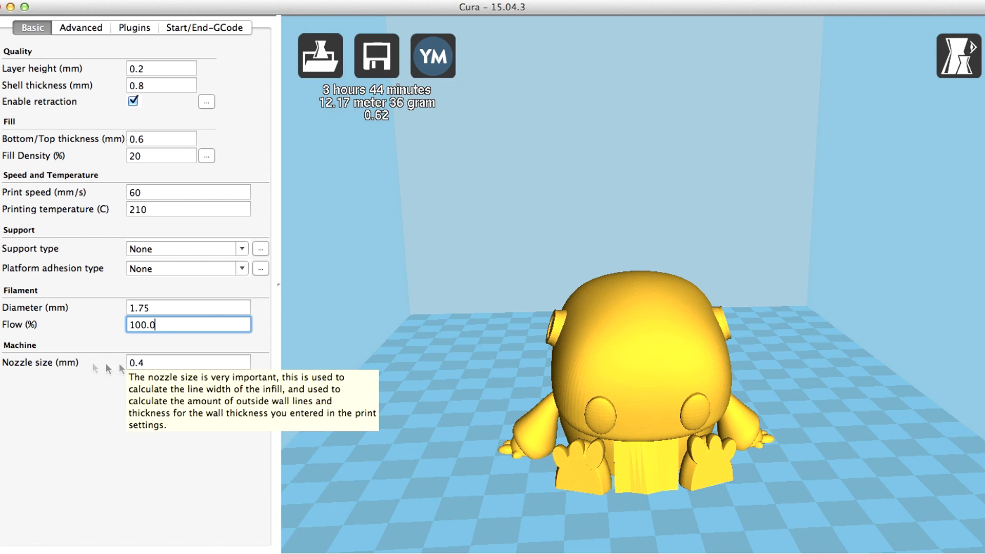
left_click(153, 362)
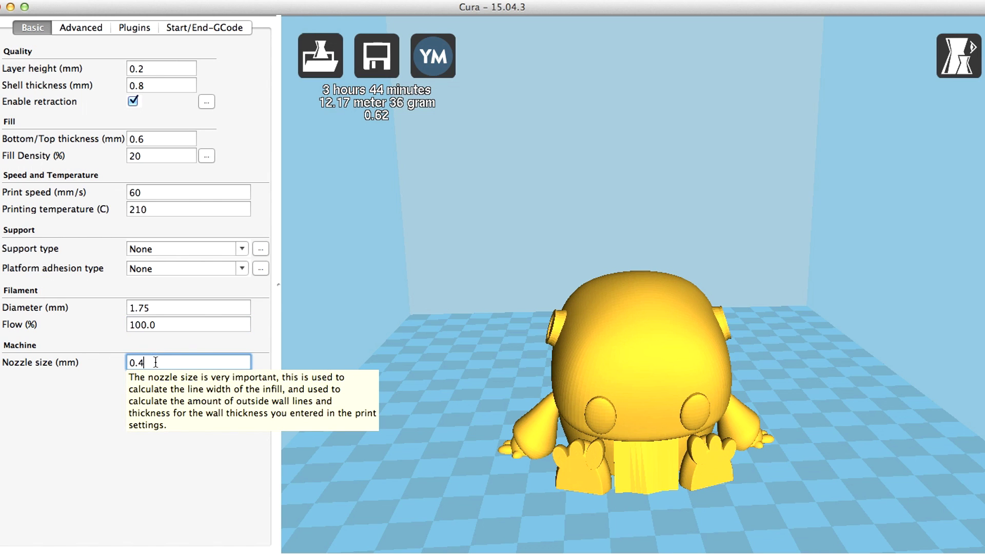
key("BackSpace")
type("5")
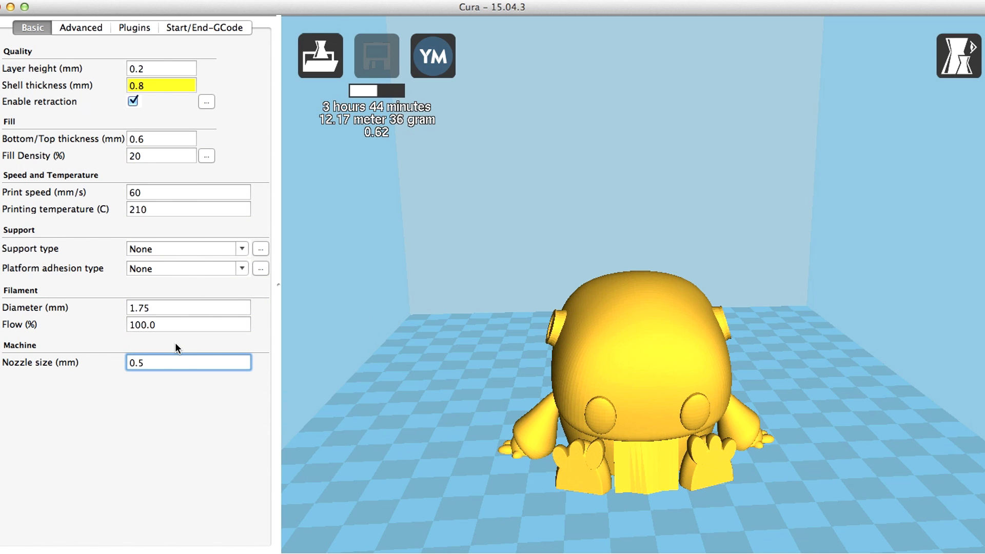
Step: Set the machine's nozzle size back to 0.4 mm
key("BackSpace")
type("4")
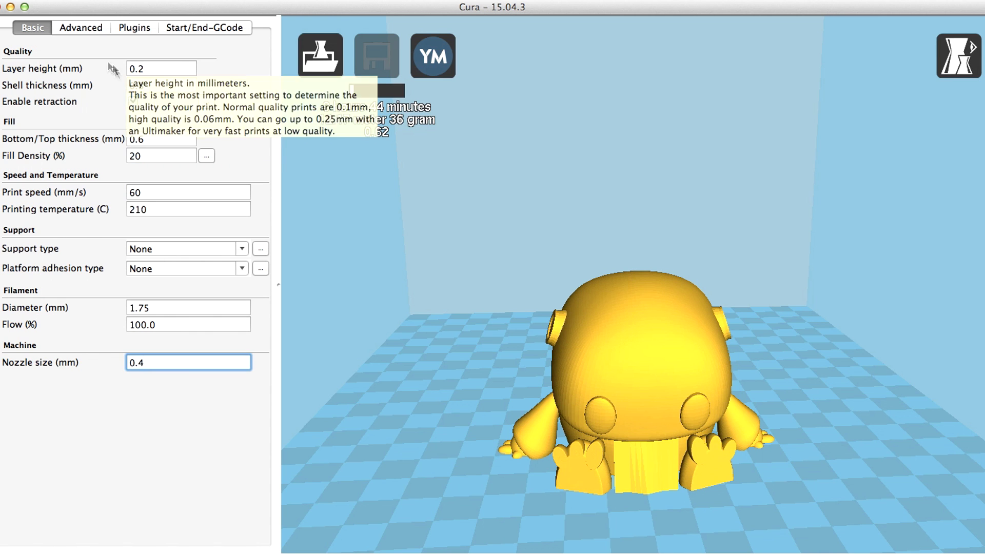
Step: Check the basic retraction option and set the retraction distance to 2 mm in the advanced settings
left_click(88, 30)
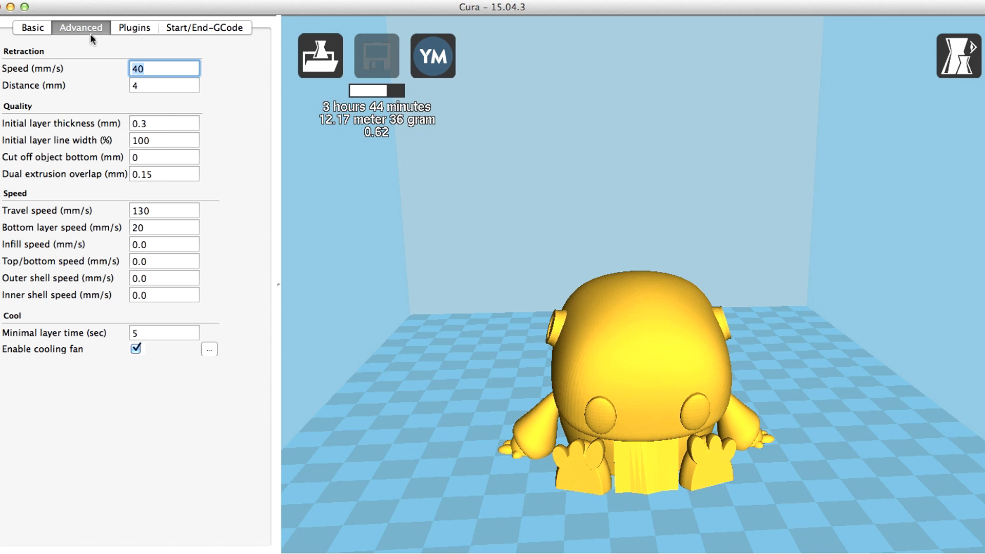
left_click(36, 31)
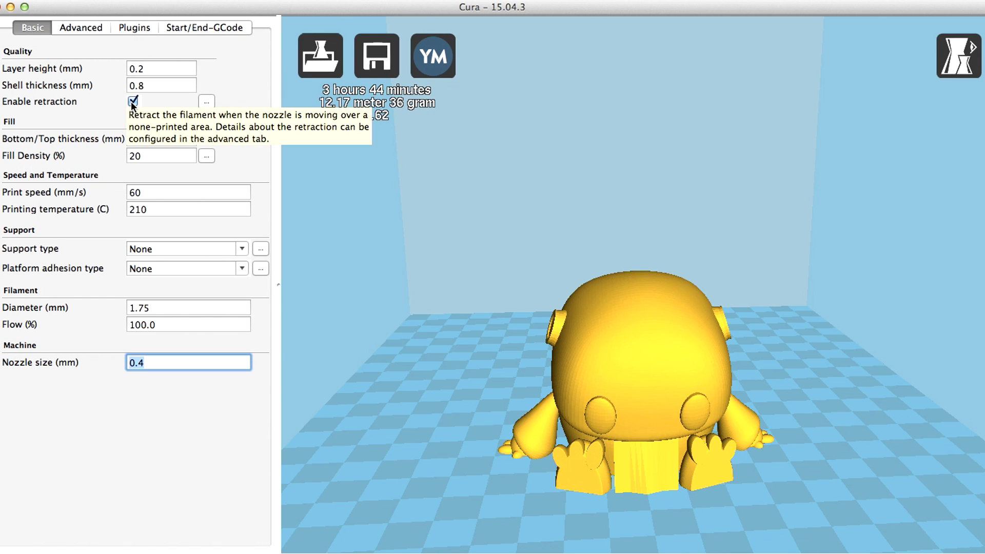
left_click(87, 28)
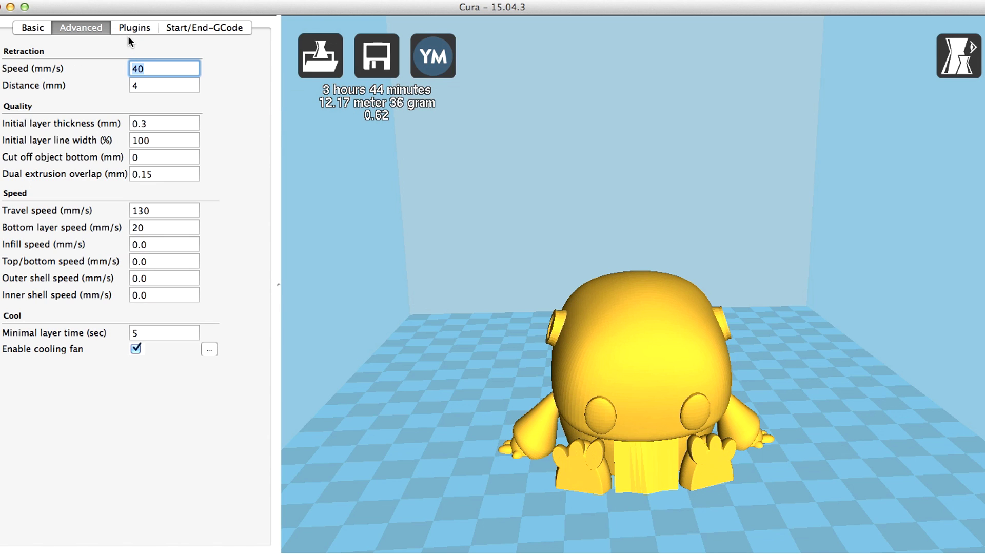
left_click(148, 86)
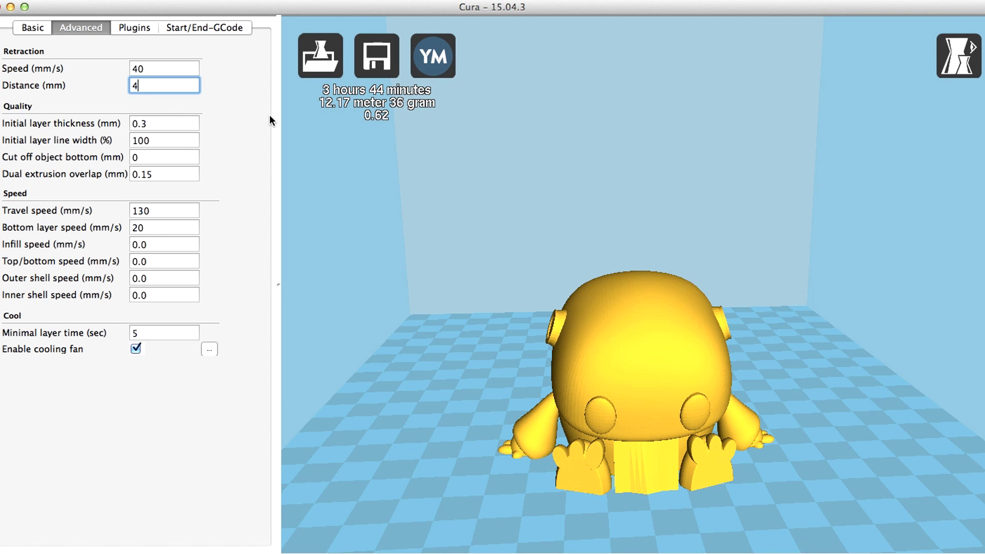
key("BackSpace")
type("2")
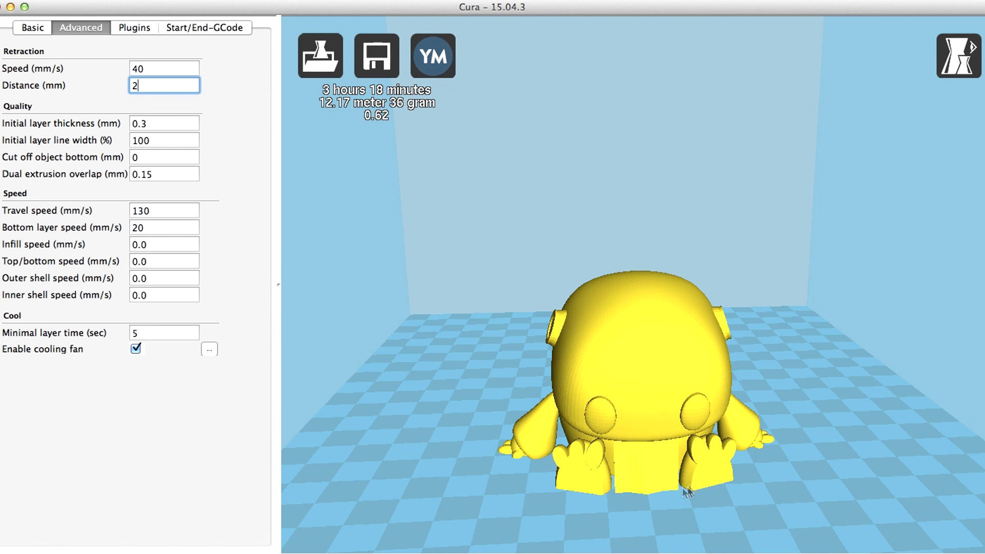
Step: Examine the descriptions of the initial layer and object bottom cut-off settings, and check the robot's scale dimensions
mouse_move(174, 119)
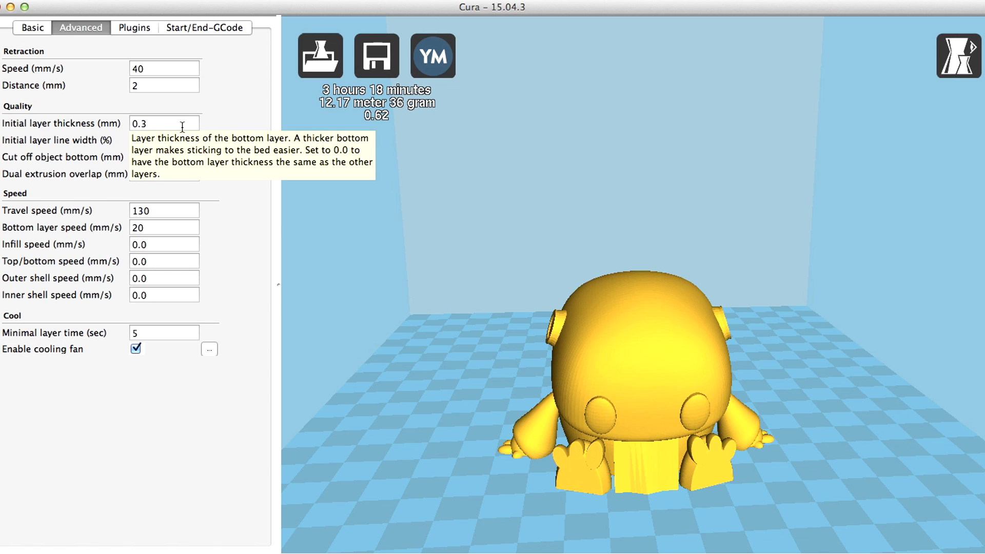
mouse_move(187, 146)
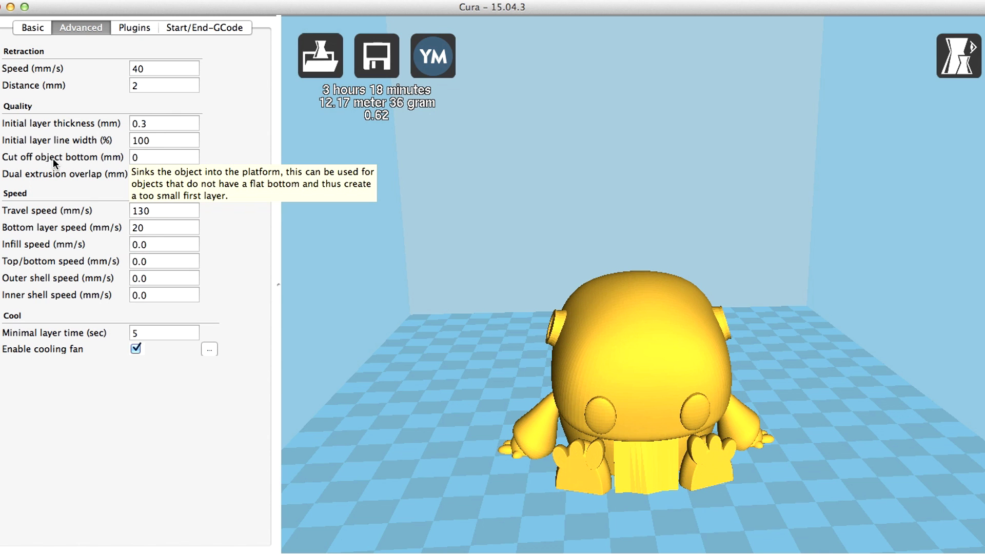
left_click(634, 319)
left_click(389, 518)
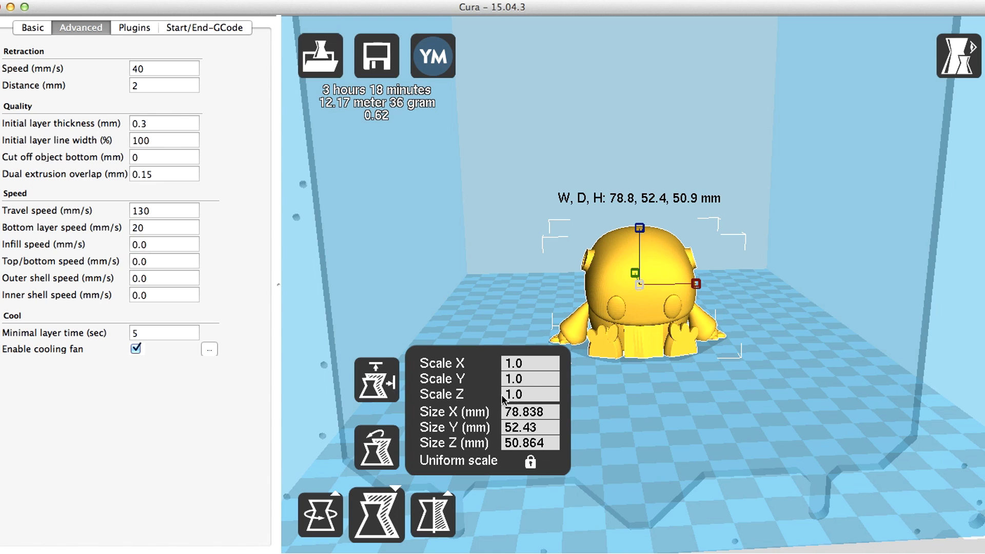
left_click(615, 402)
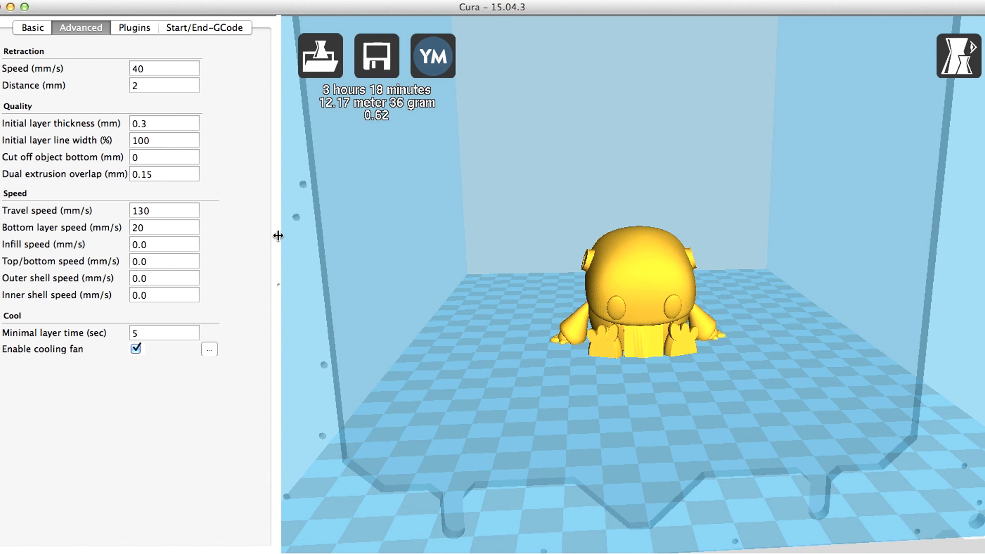
Step: Set the object bottom cut-off to 5 mm and inspect the robot's base sunk into the platform
left_click(156, 157)
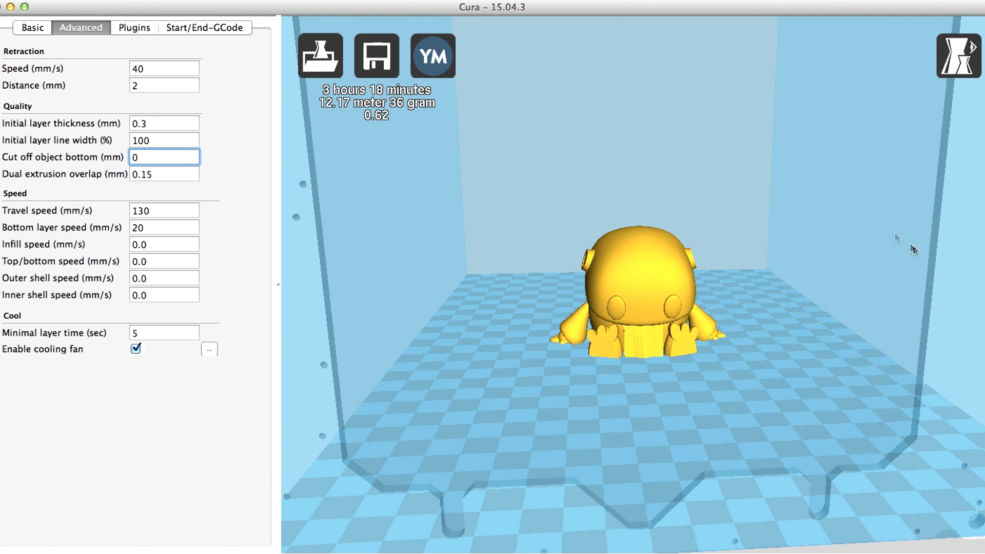
key("BackSpace")
type("5")
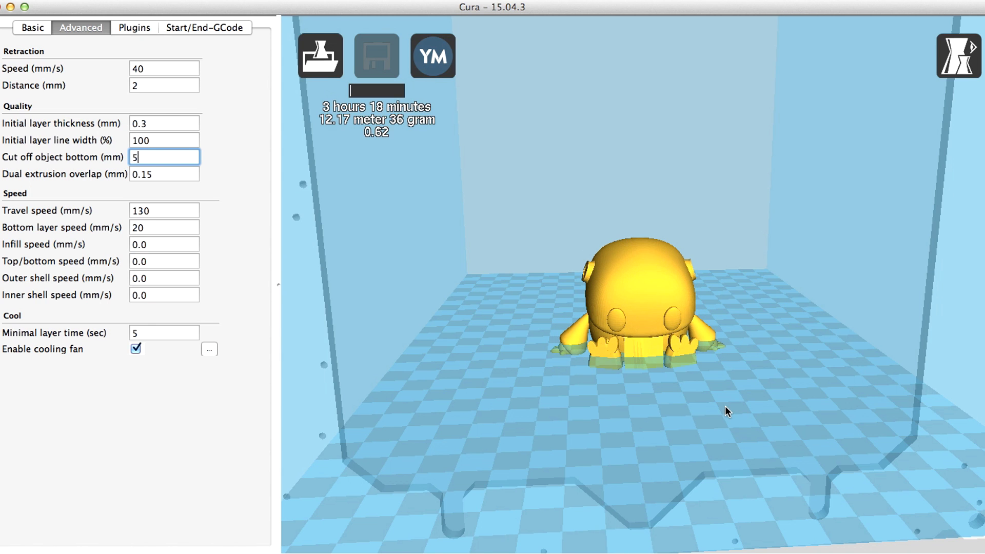
scroll(722, 411, "up", 3)
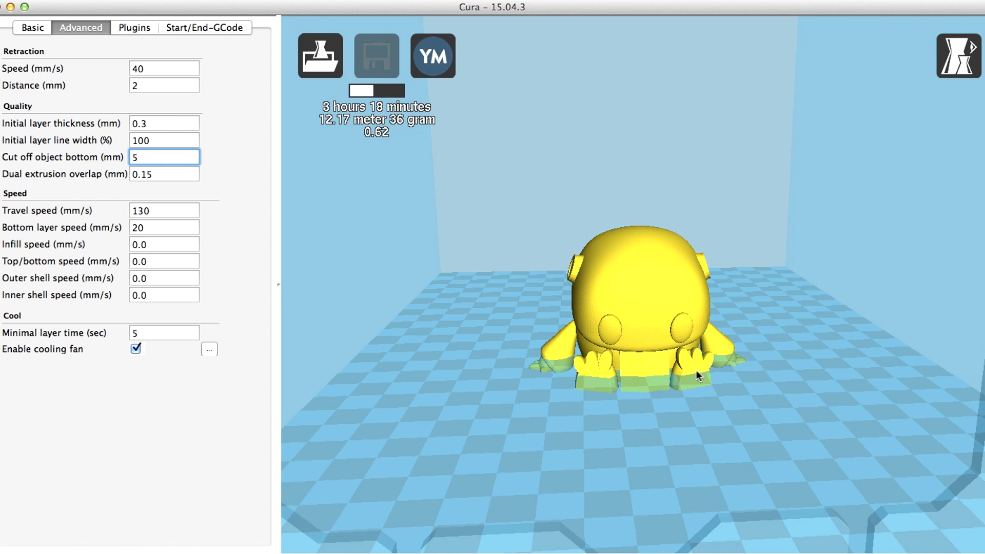
right_click_drag(696, 373, 687, 419)
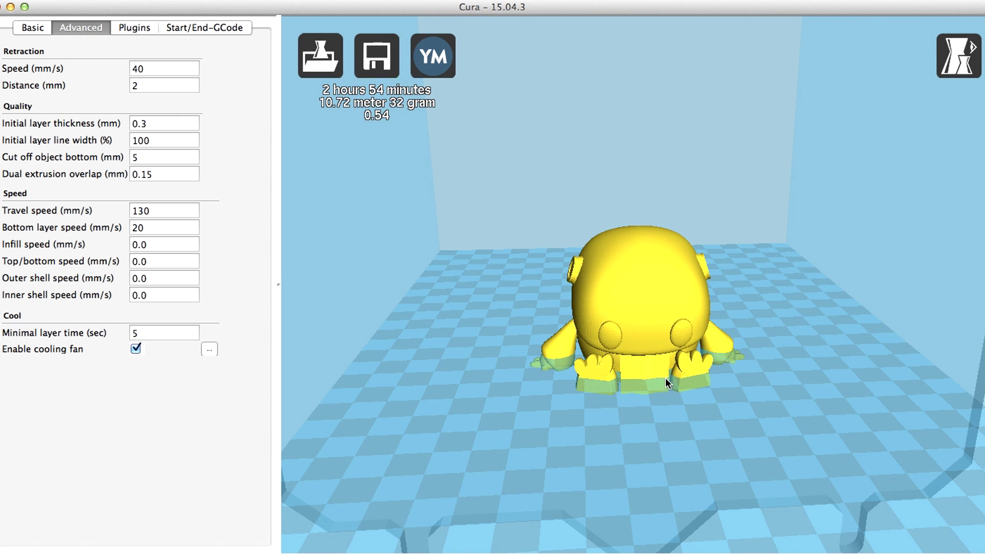
Step: Set the object bottom cut-off back to 0 mm
left_click(163, 157)
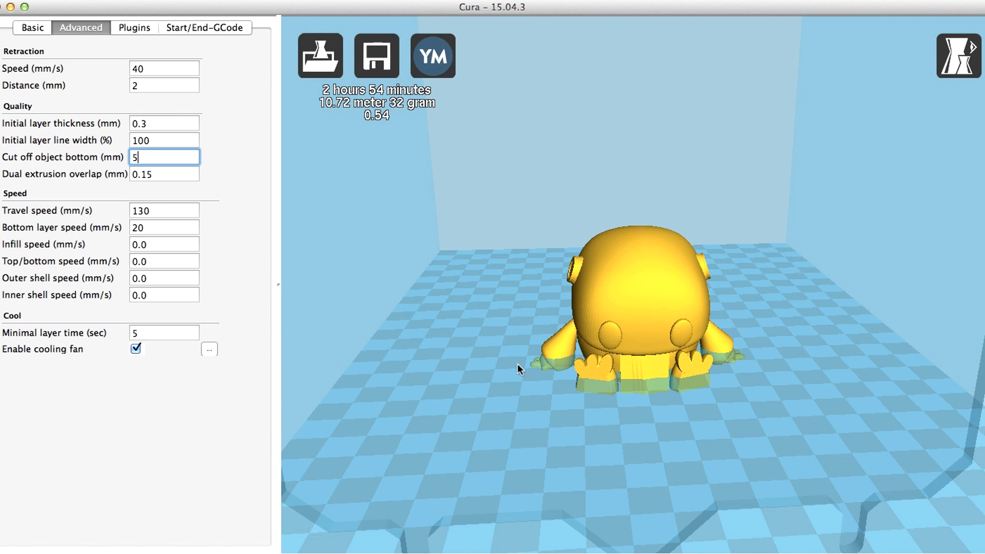
key("BackSpace")
type("0")
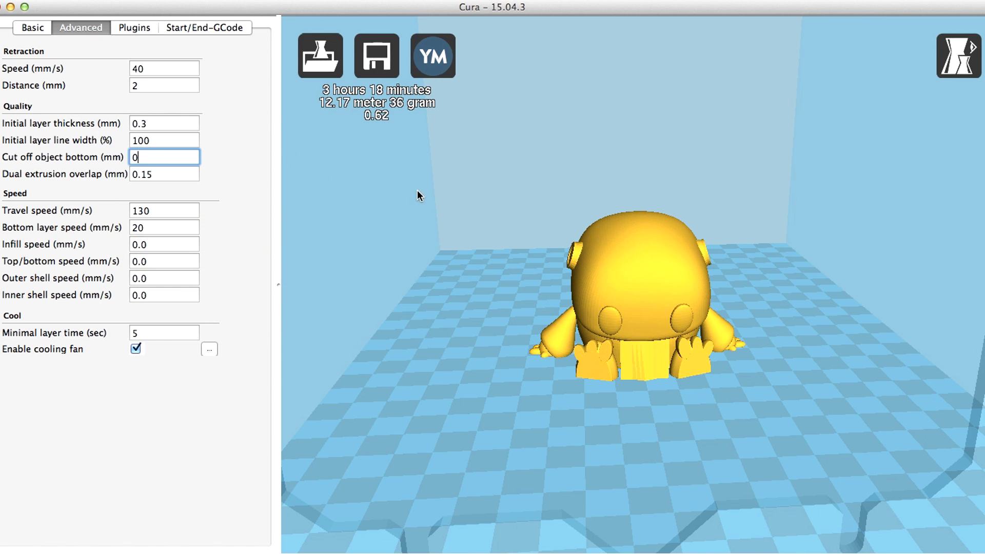
Step: Enable the heated bed in the Hephestos XL (2) machine settings and confirm the change
left_click(155, 2)
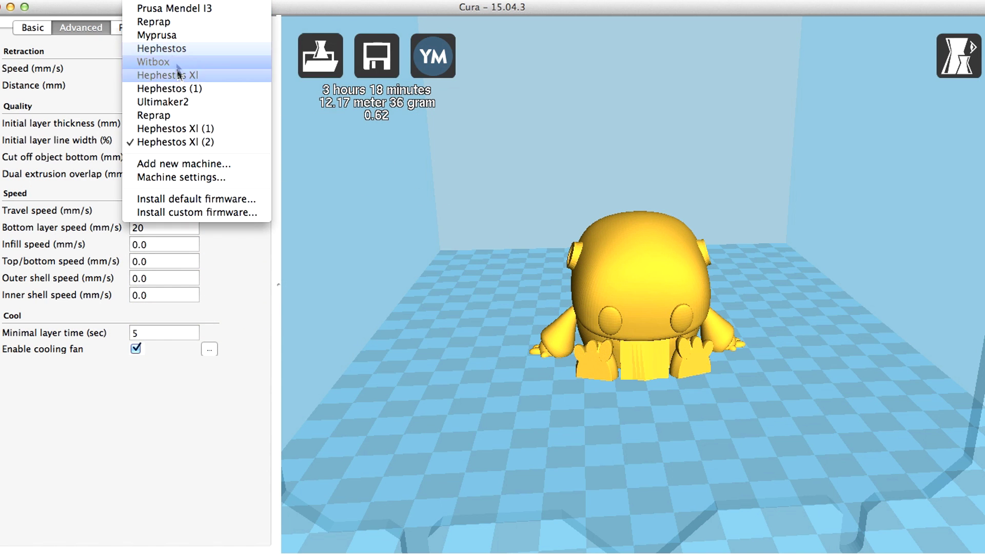
left_click(223, 177)
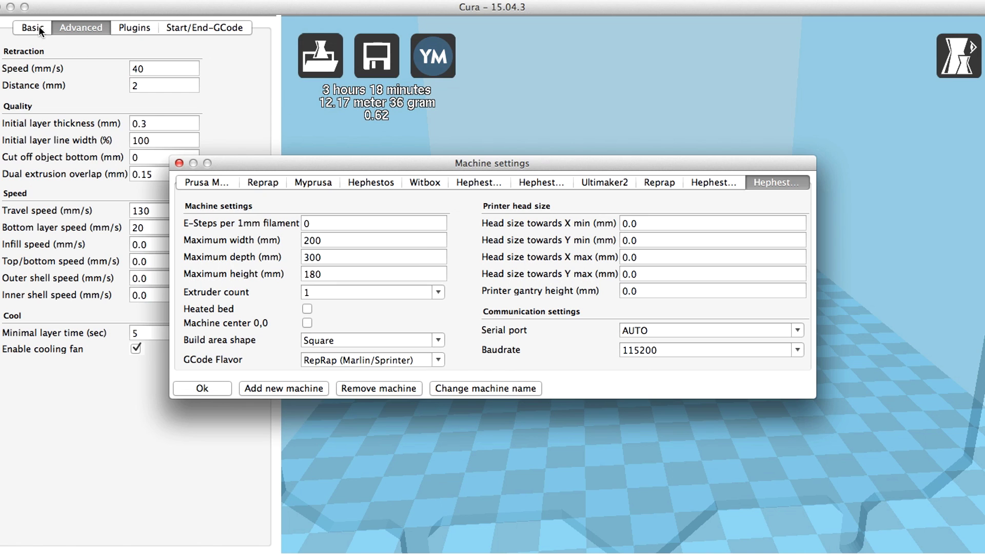
left_click(307, 308)
left_click(192, 384)
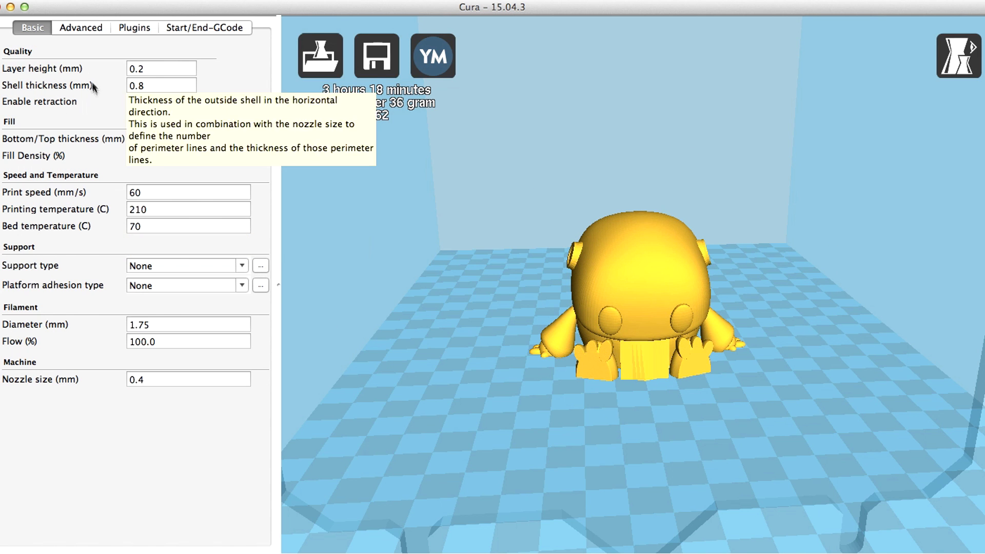
Step: Disable the heated bed in the Hephestos XL (2) machine settings and confirm the change
left_click(140, 2)
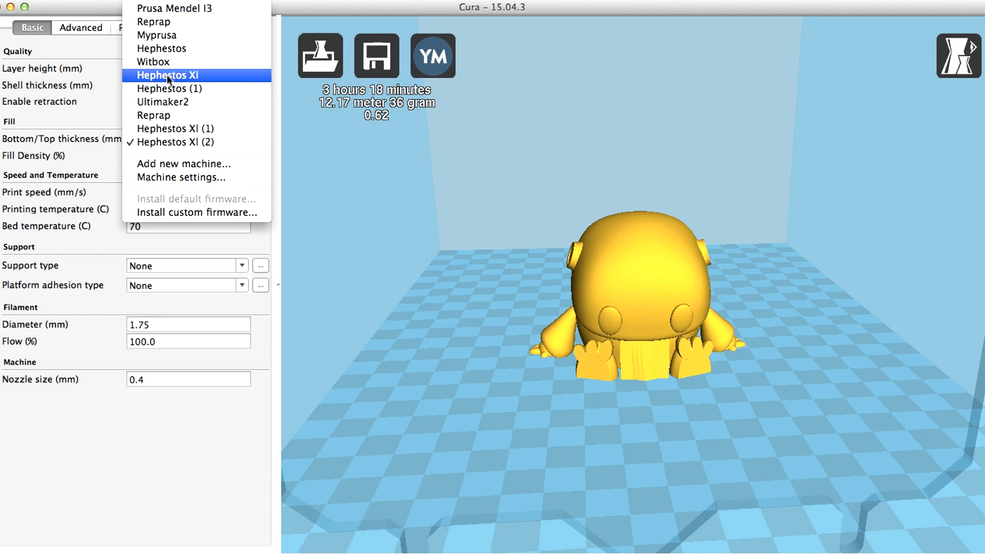
left_click(188, 176)
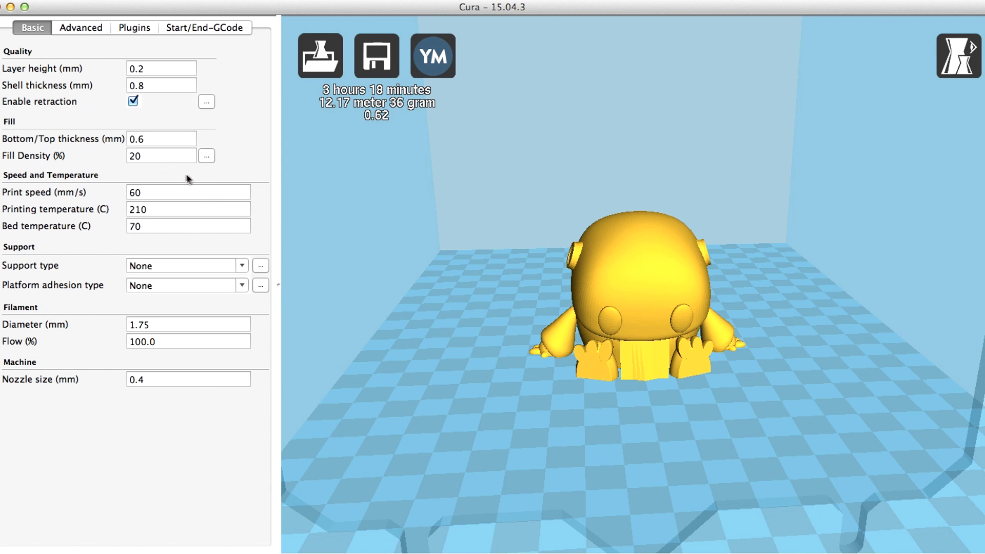
left_click(306, 309)
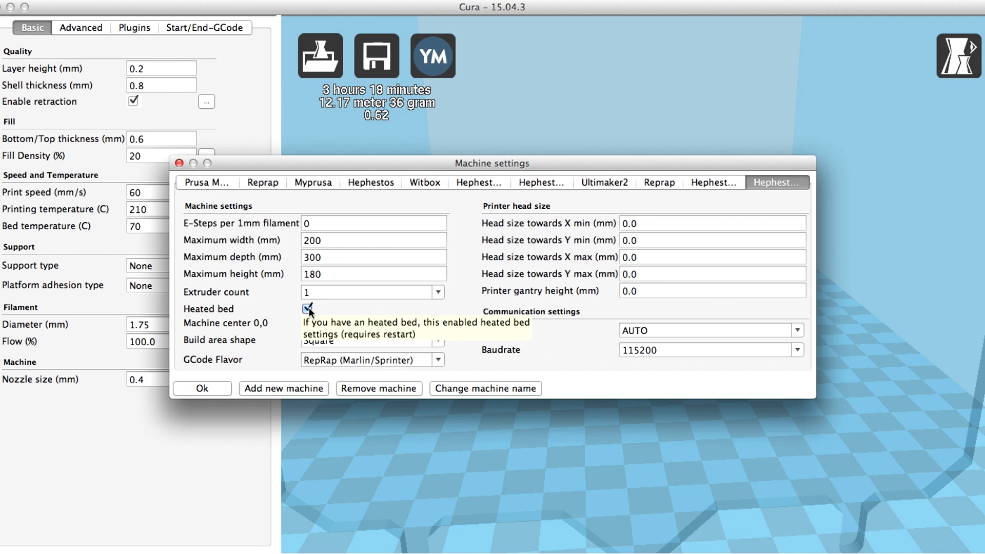
left_click(219, 388)
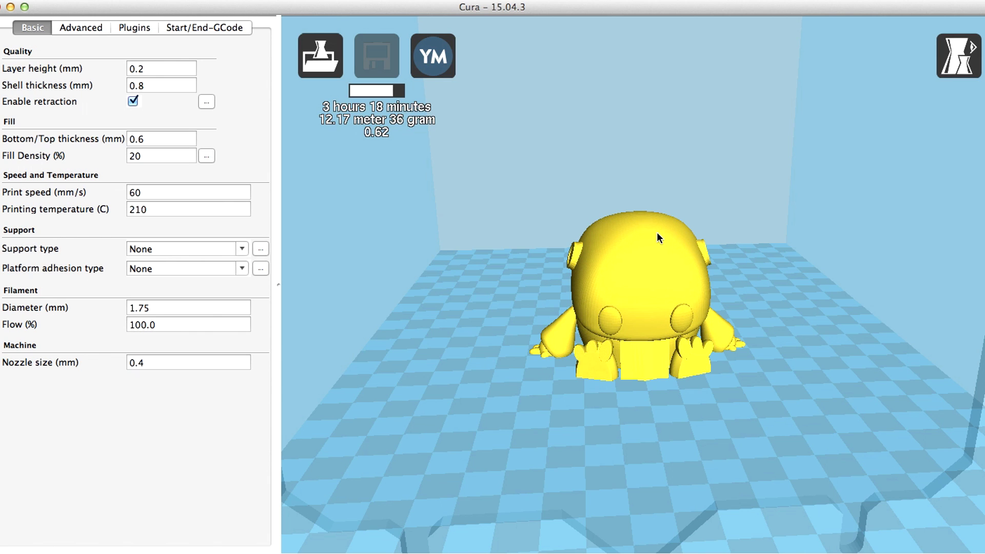
Step: Save the robot's toolpath as wip_robotito_ in the Escritorio folder
right_click_drag(736, 381, 617, 300)
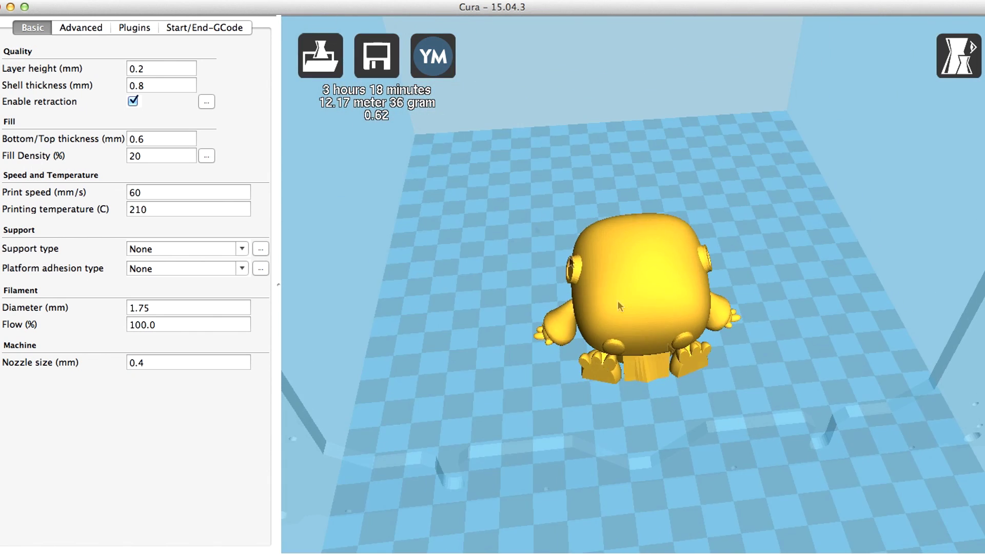
left_click(370, 57)
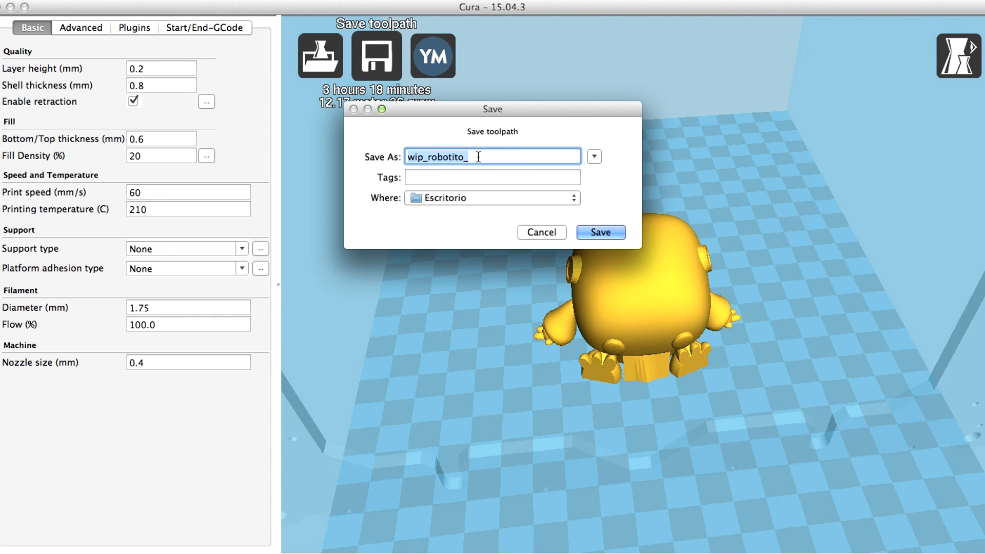
left_click(601, 232)
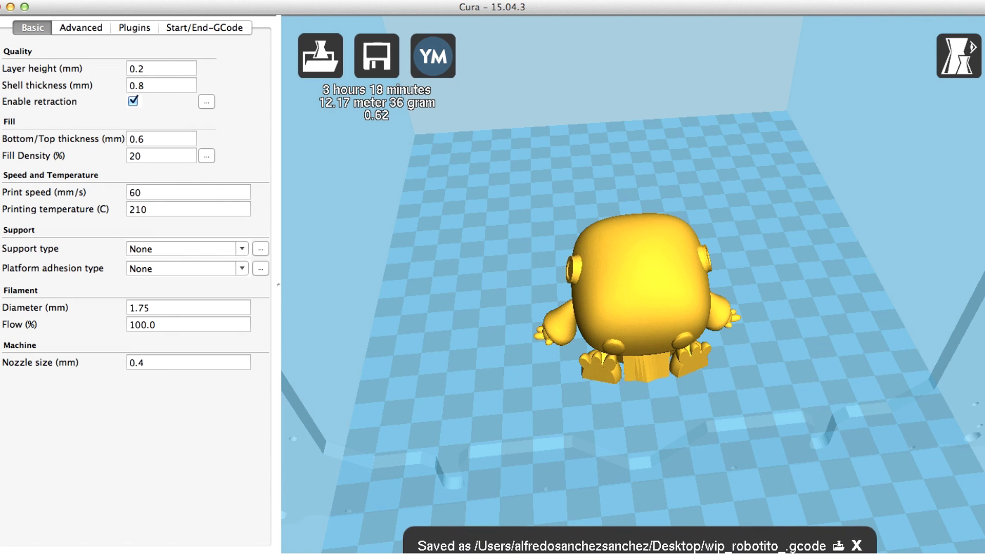
Step: Switch to the desktop, try to open wip_robotito_.gcode, and check which applications are offered for opening it
left_click(11, 7)
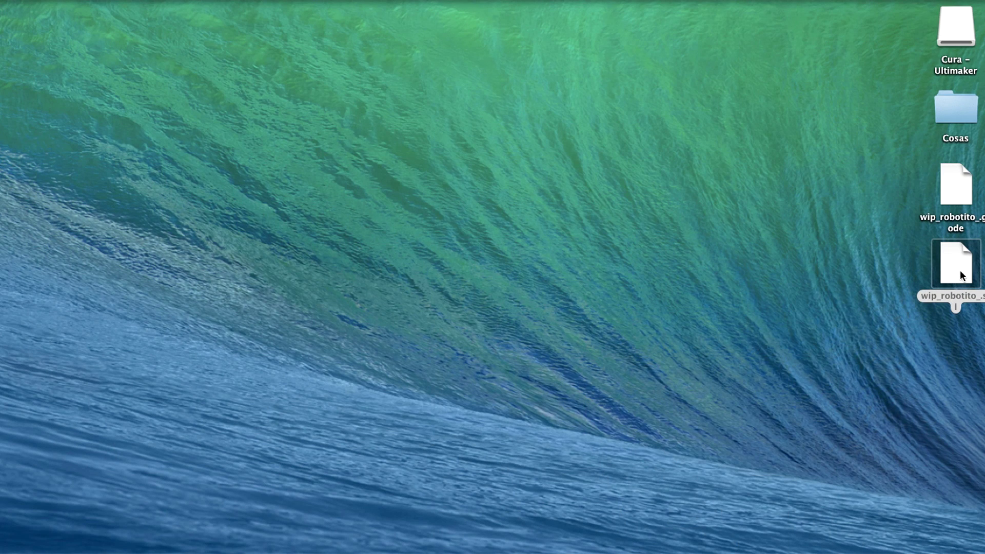
double_click(952, 192)
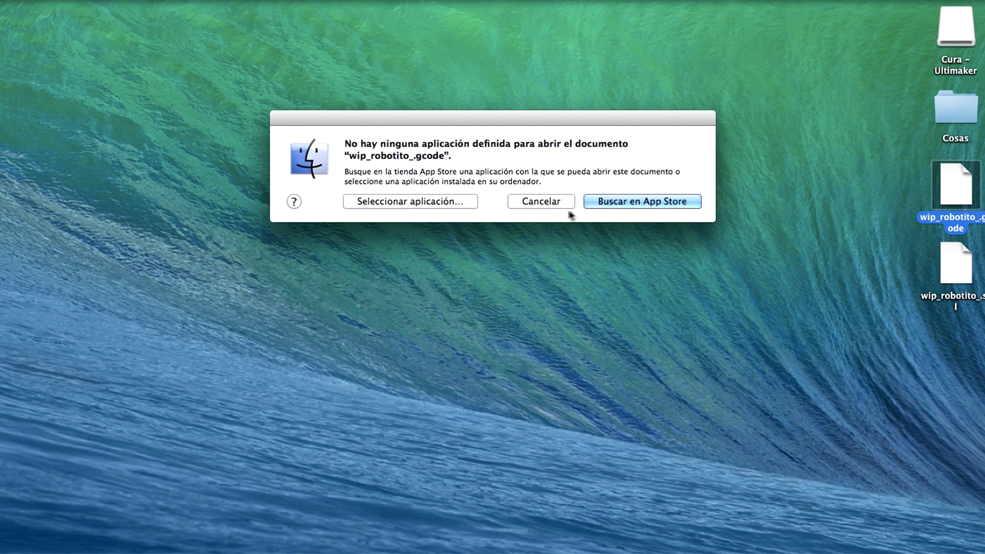
left_click(541, 202)
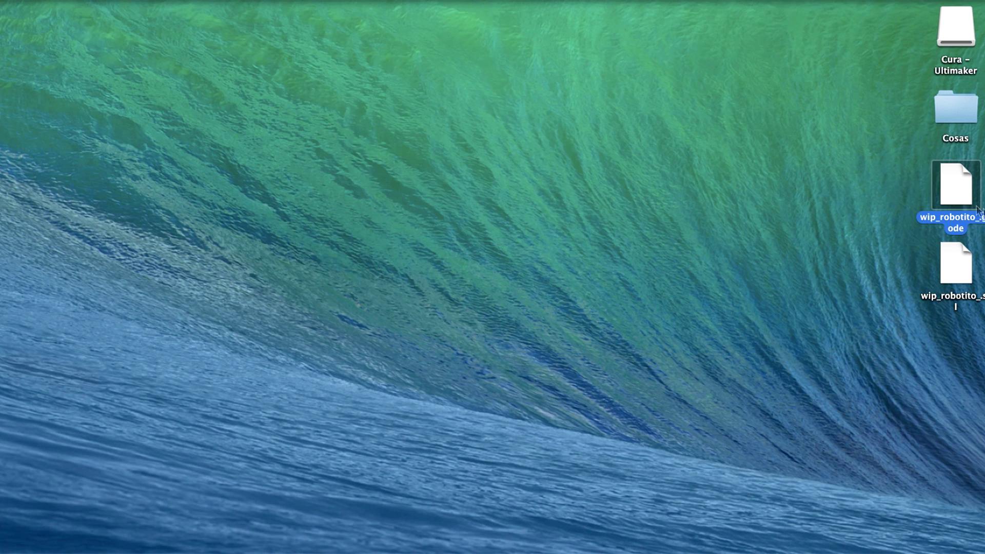
right_click(954, 189)
mouse_move(942, 213)
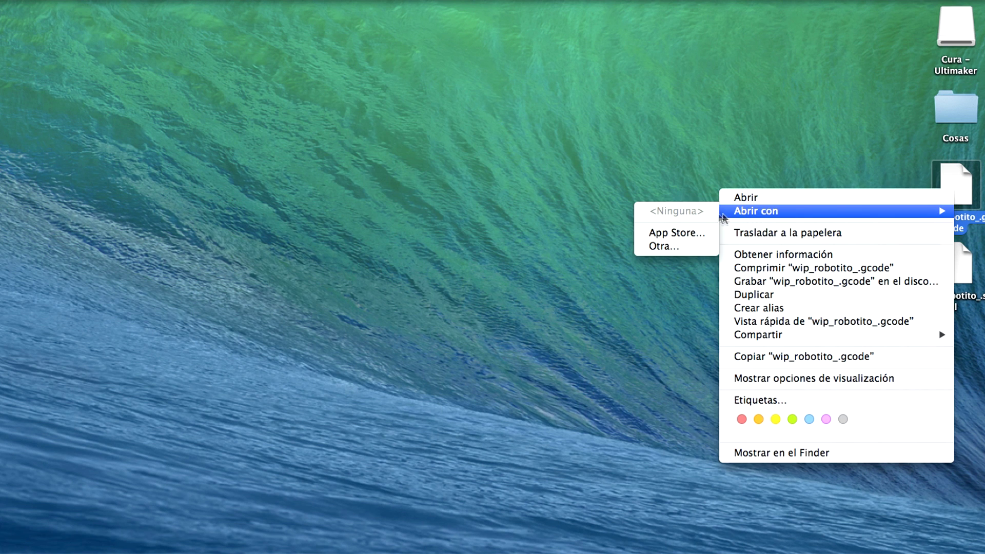
left_click(404, 271)
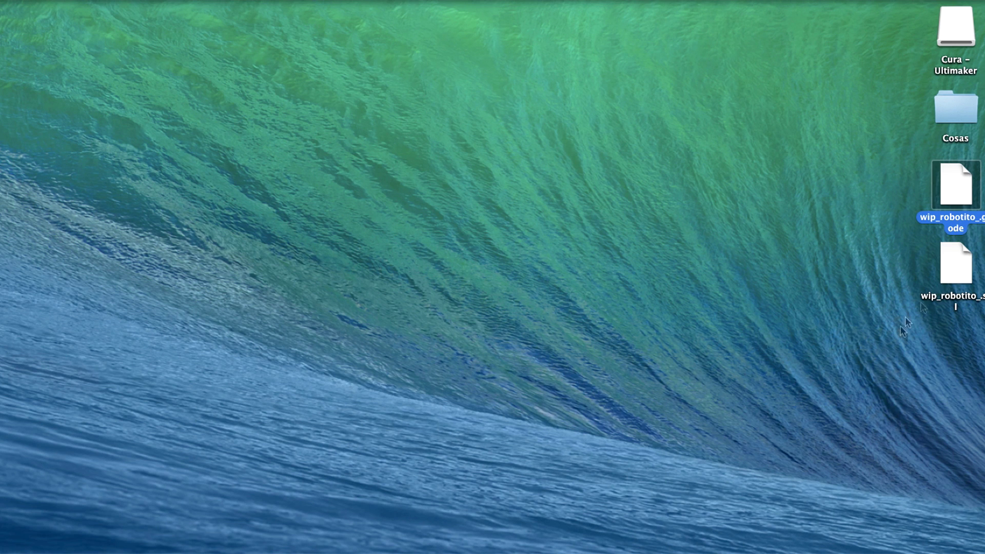
Step: Switch back to Cura and inspect the robot model from another angle
left_click(762, 545)
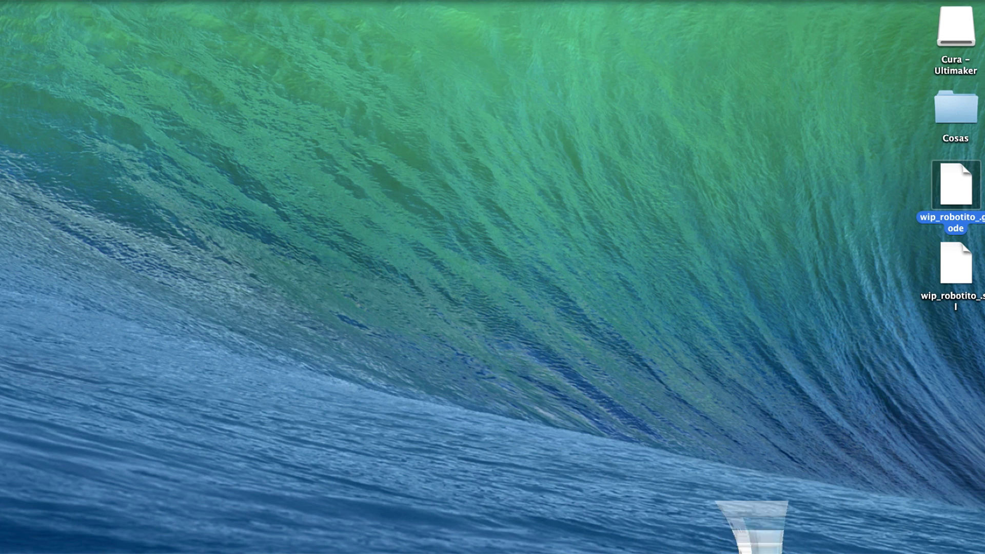
right_click_drag(658, 420, 644, 408)
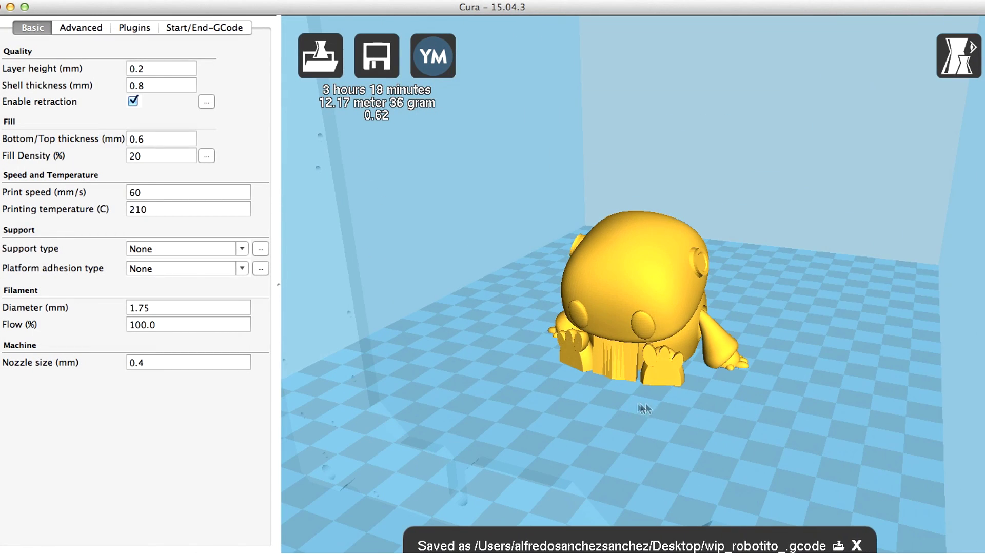